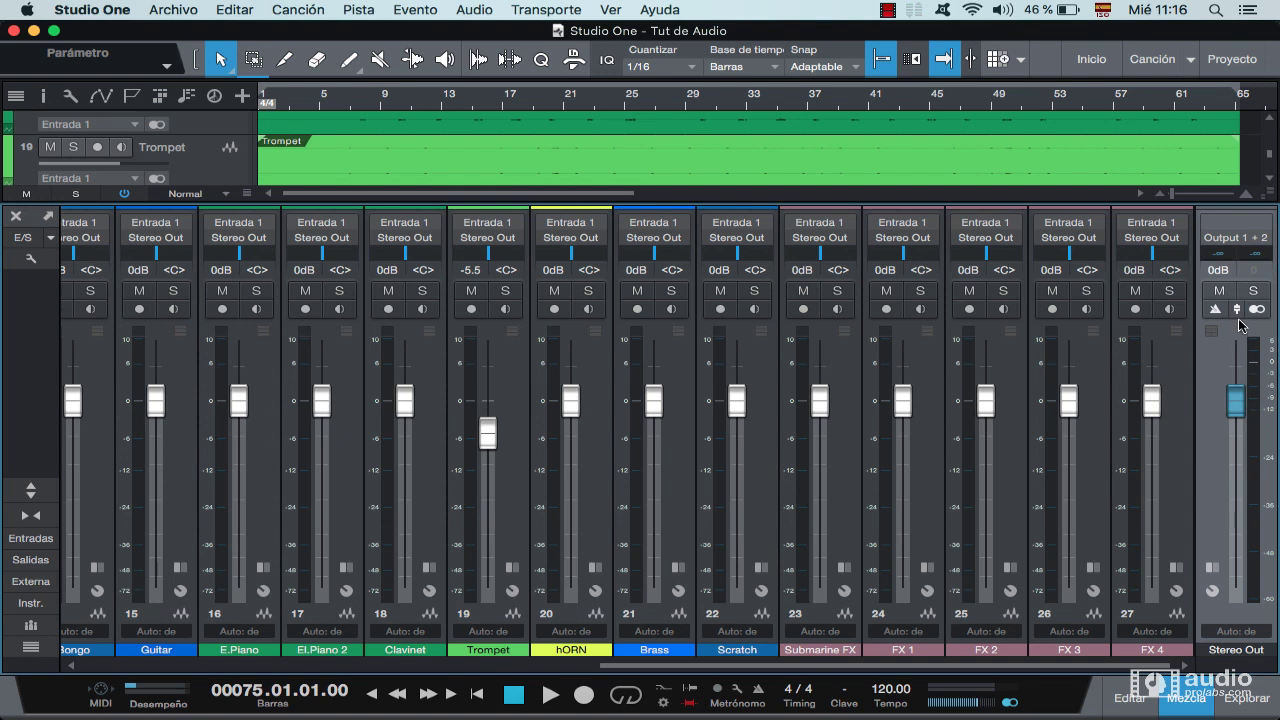
Open the song setup's output configuration and add two stereo outputs
click(1236, 651)
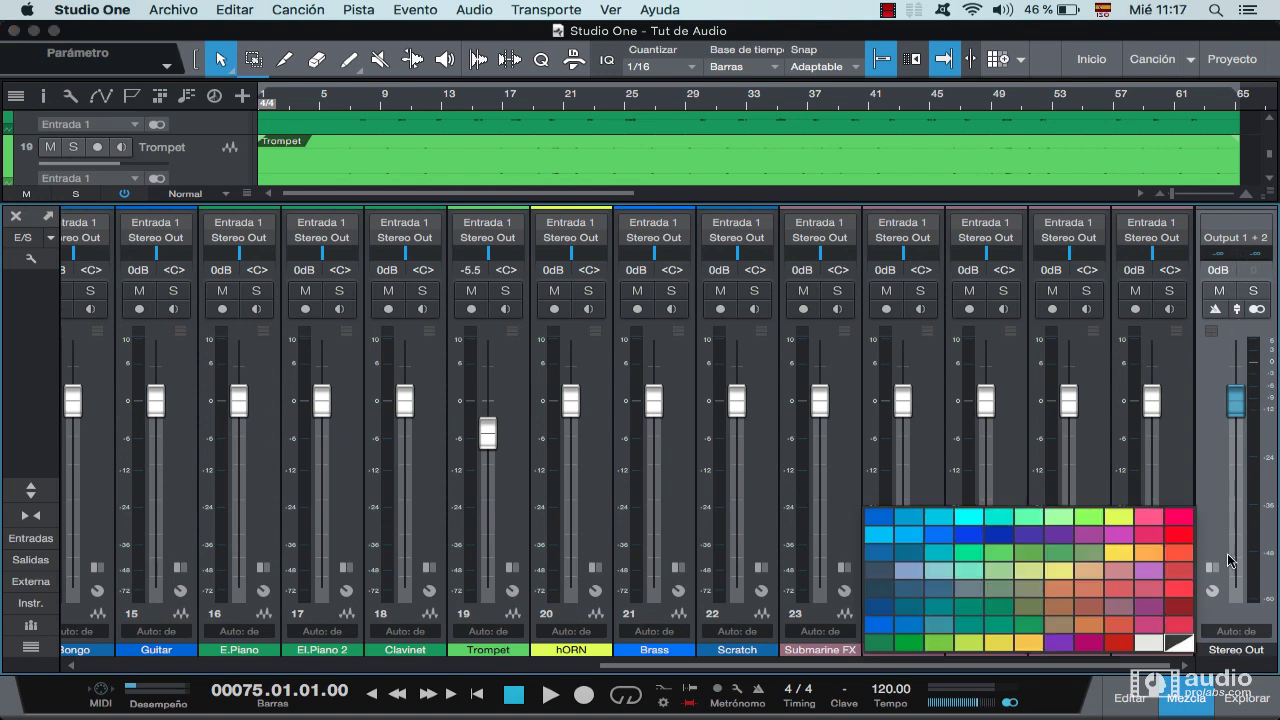
click(1216, 516)
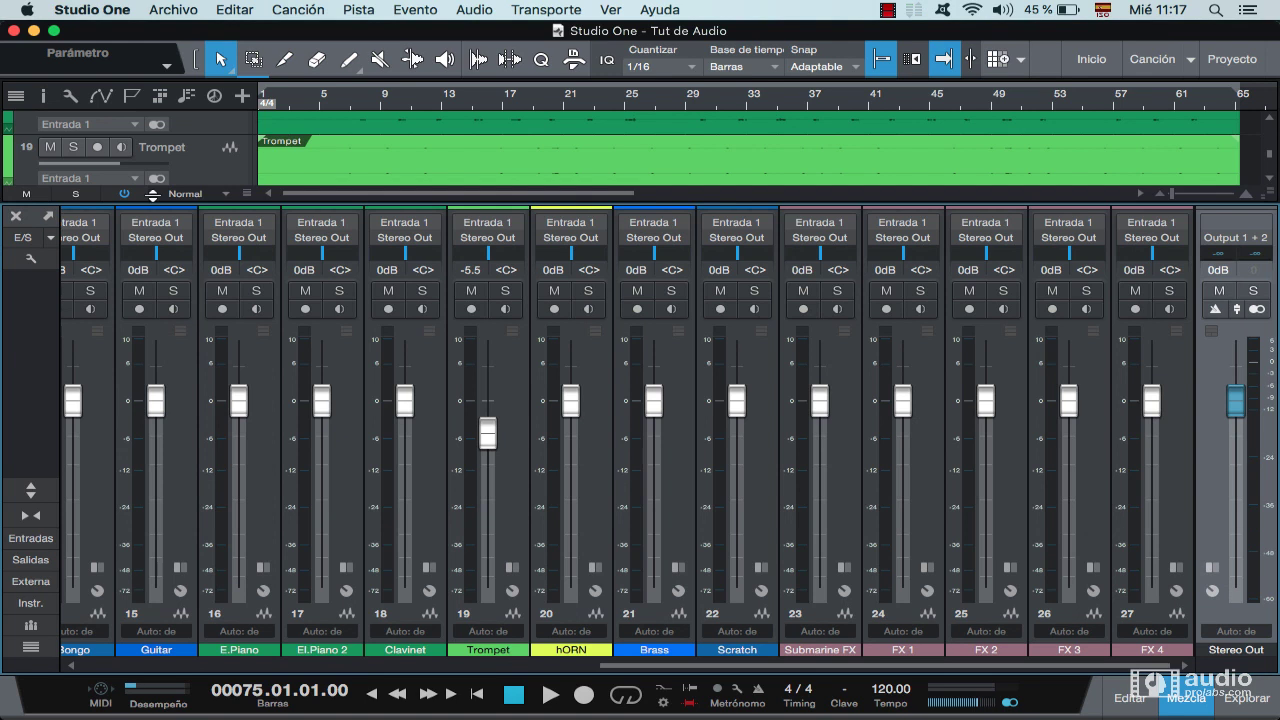
click(112, 9)
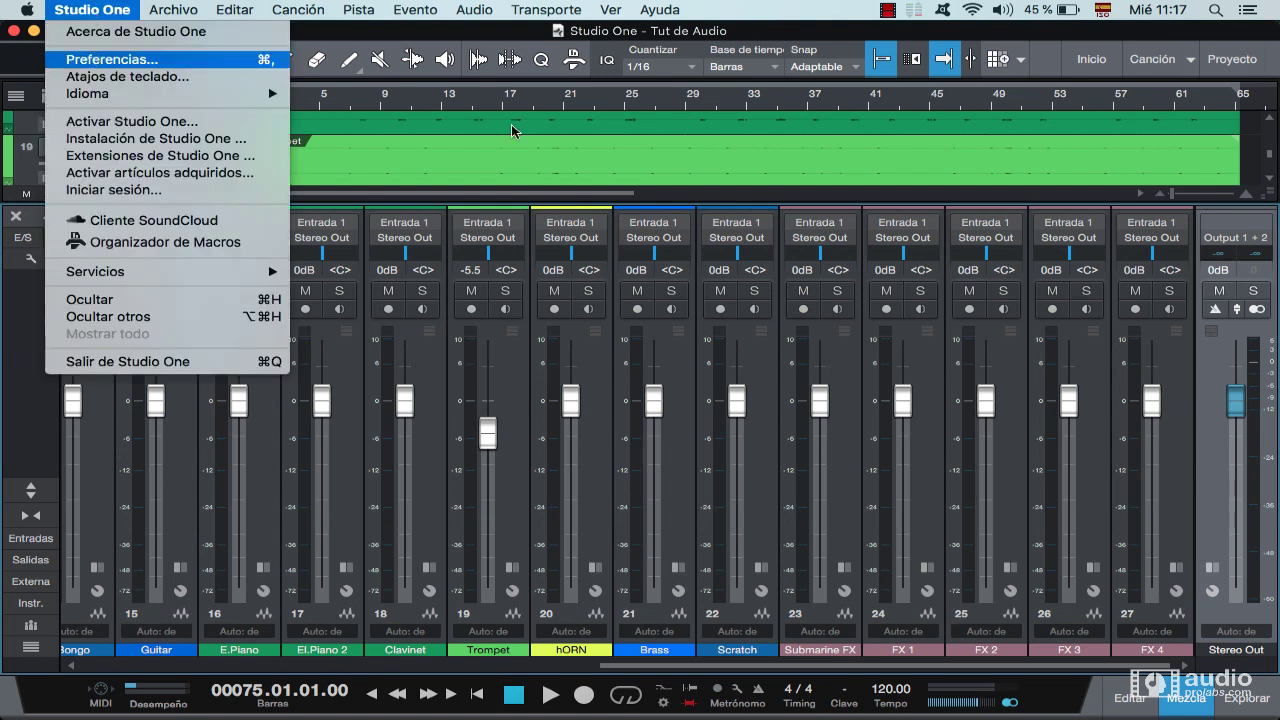
click(92, 58)
click(540, 552)
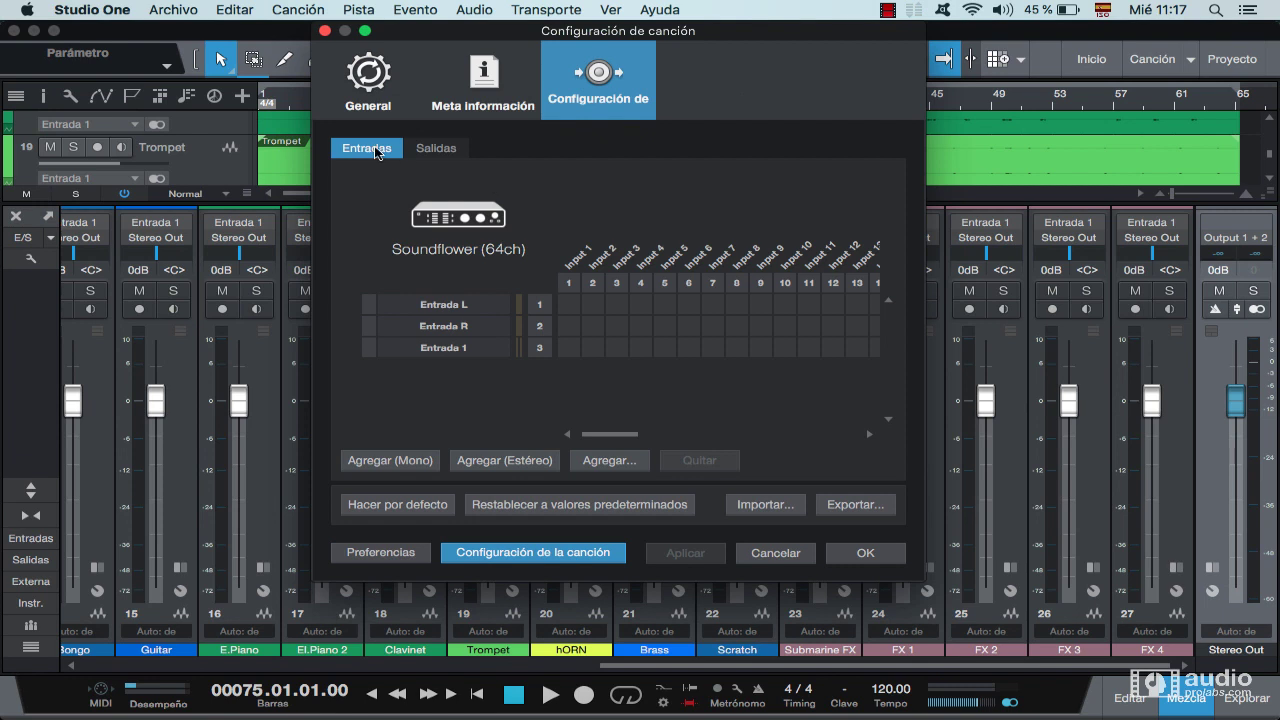
click(450, 151)
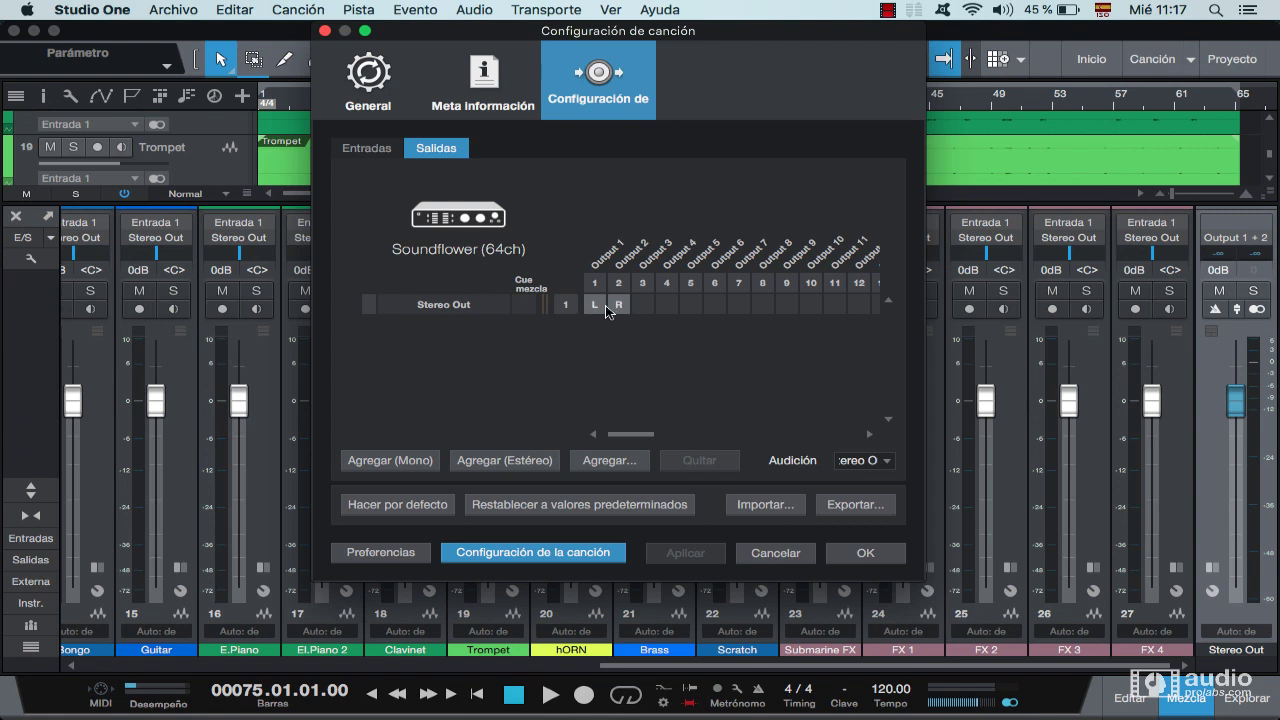
click(489, 461)
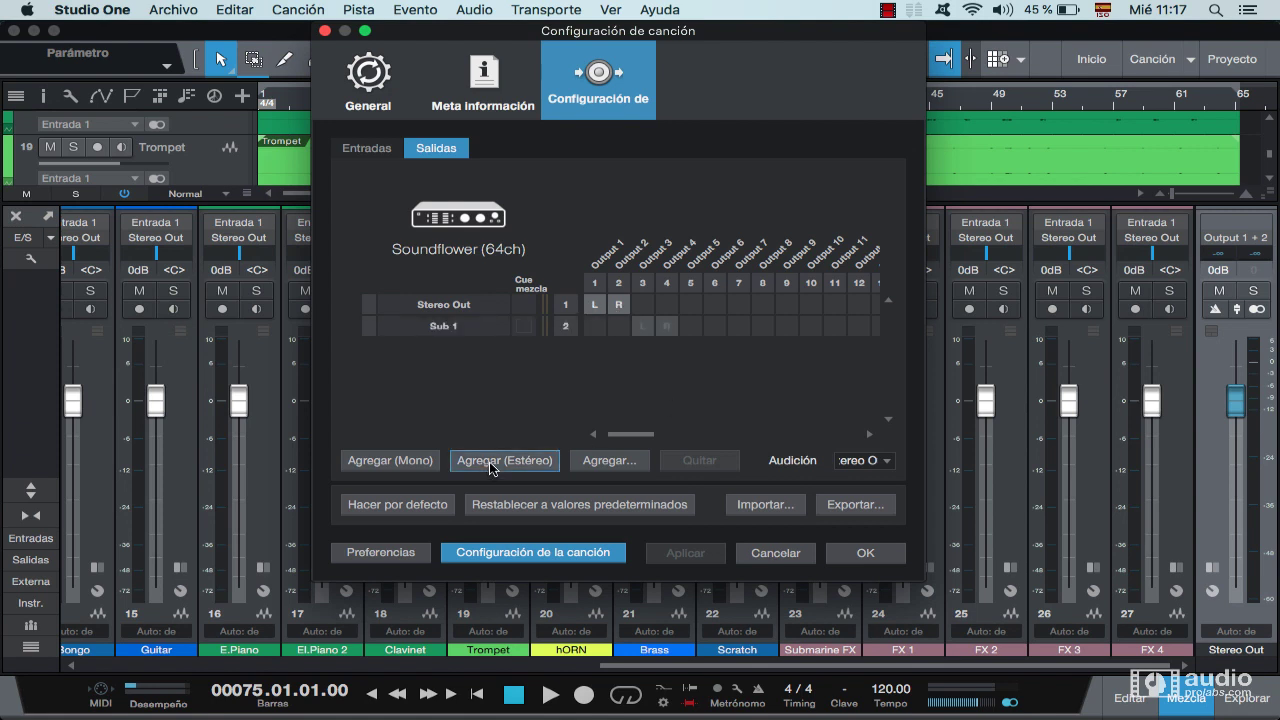
click(489, 461)
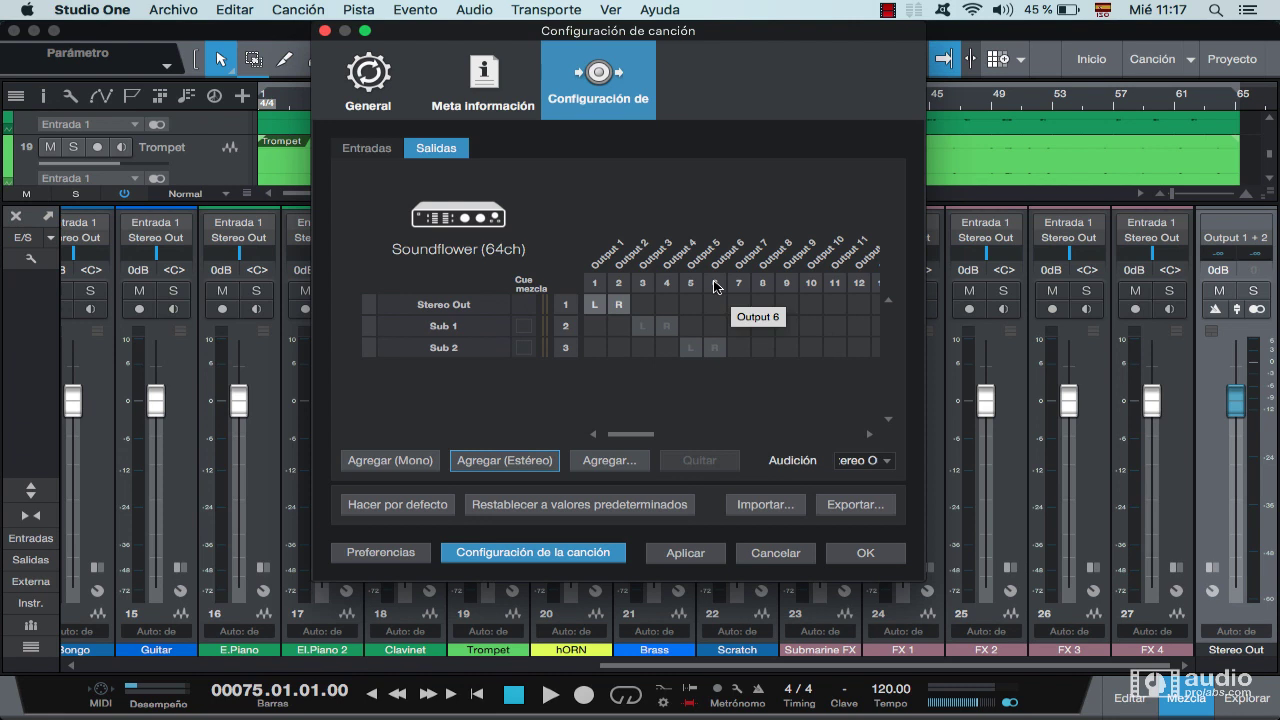
Rename the first added stereo output as Sub Mix 1
double_click(462, 326)
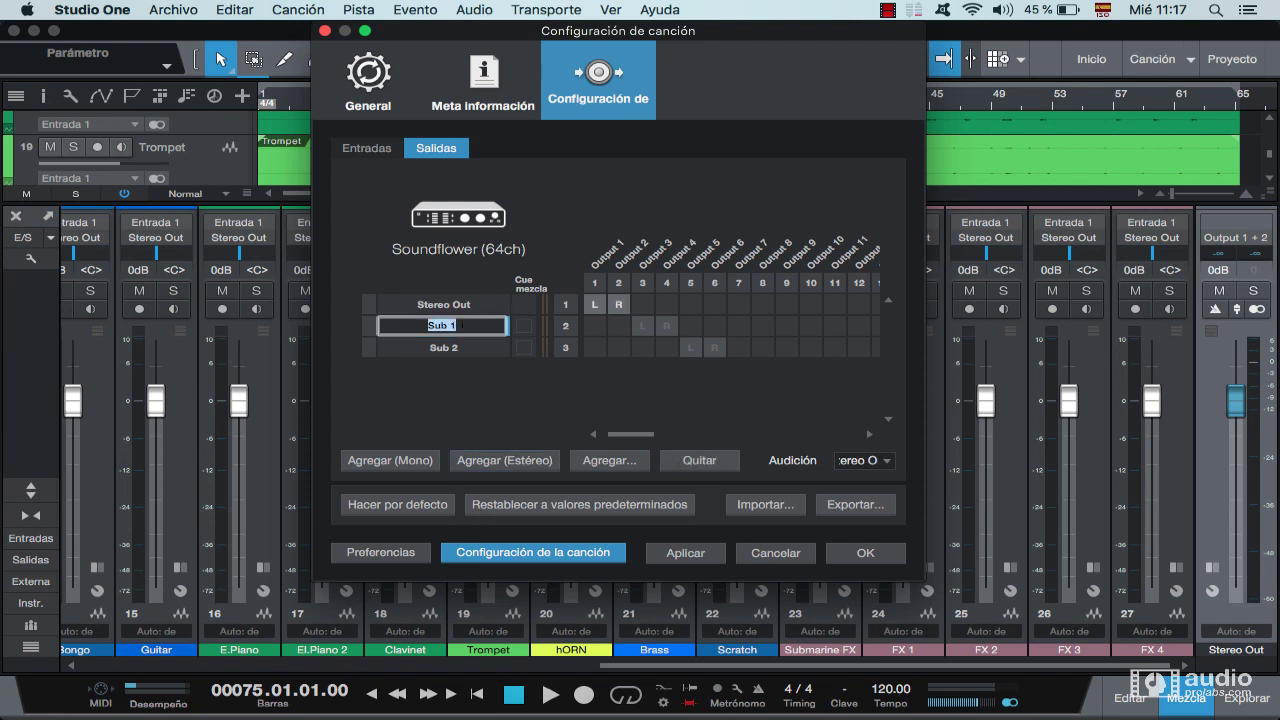
click(468, 325)
key(BackSpace)
text(Mix 1)
key(Return)
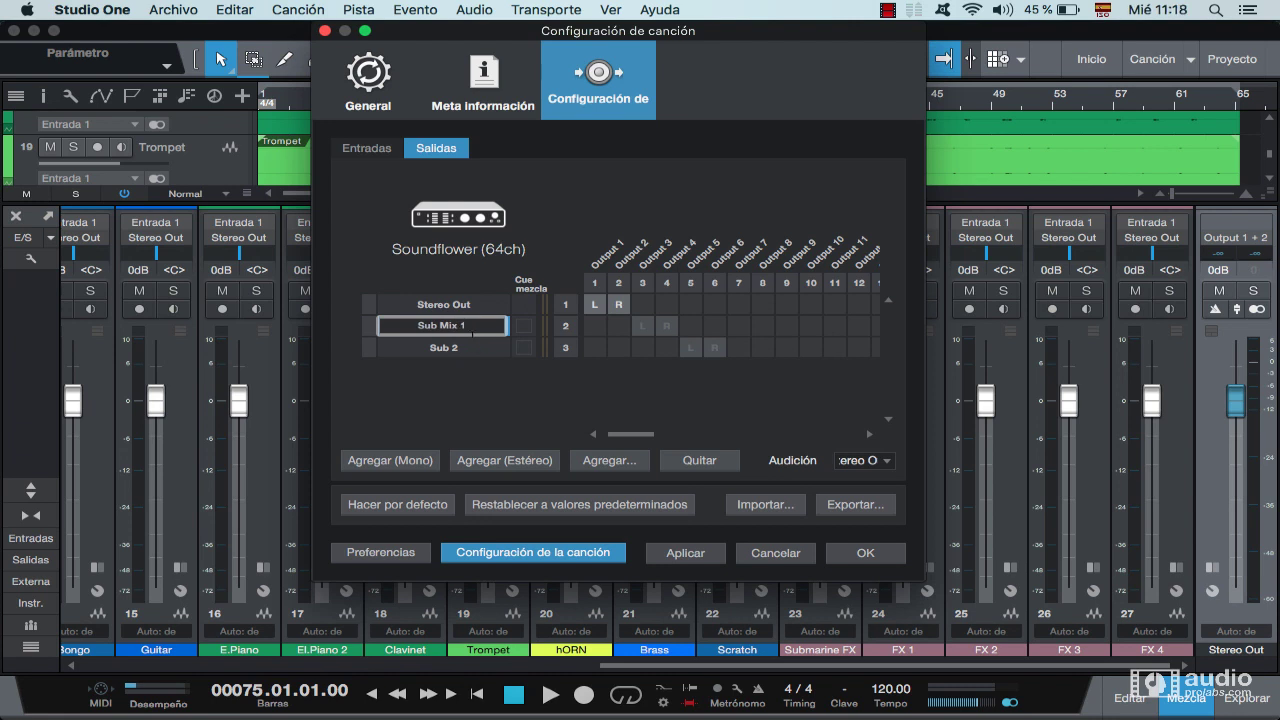
Rename the second added stereo output as Sub Mix 2 and apply the output changes
double_click(478, 321)
key(ctrl+c)
double_click(455, 349)
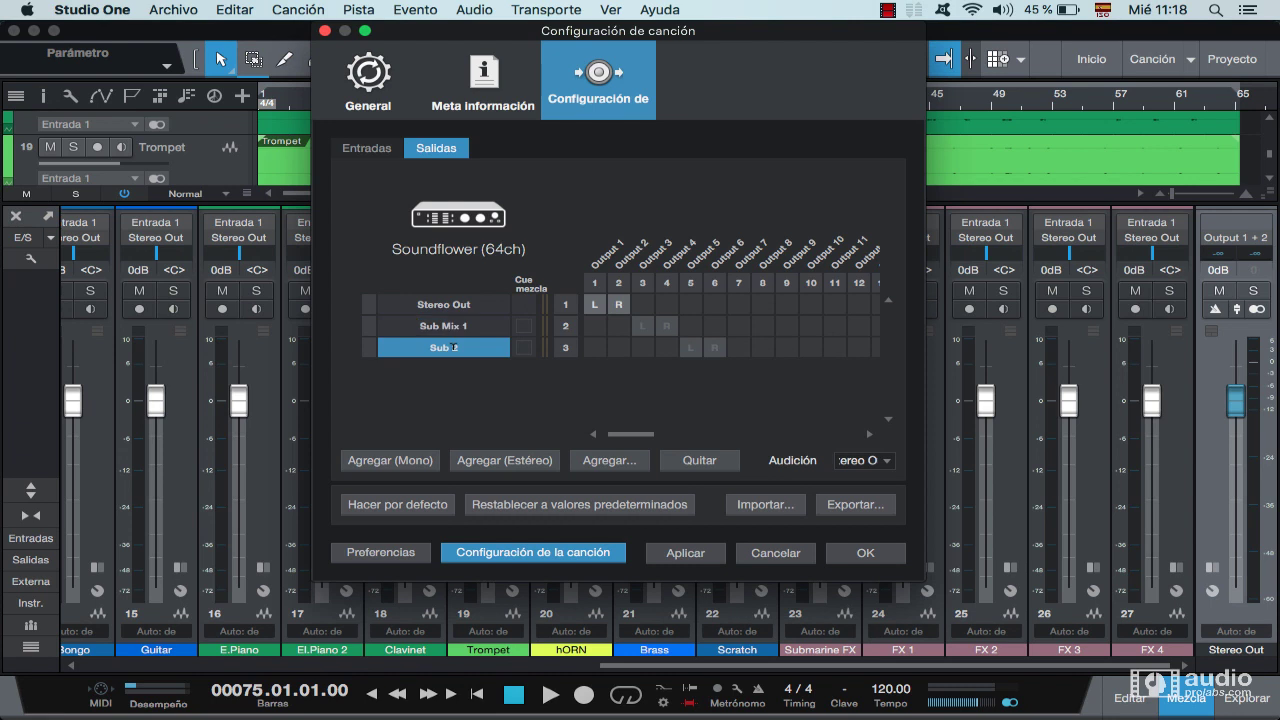
key(ctrl+v)
key(BackSpace)
text(2)
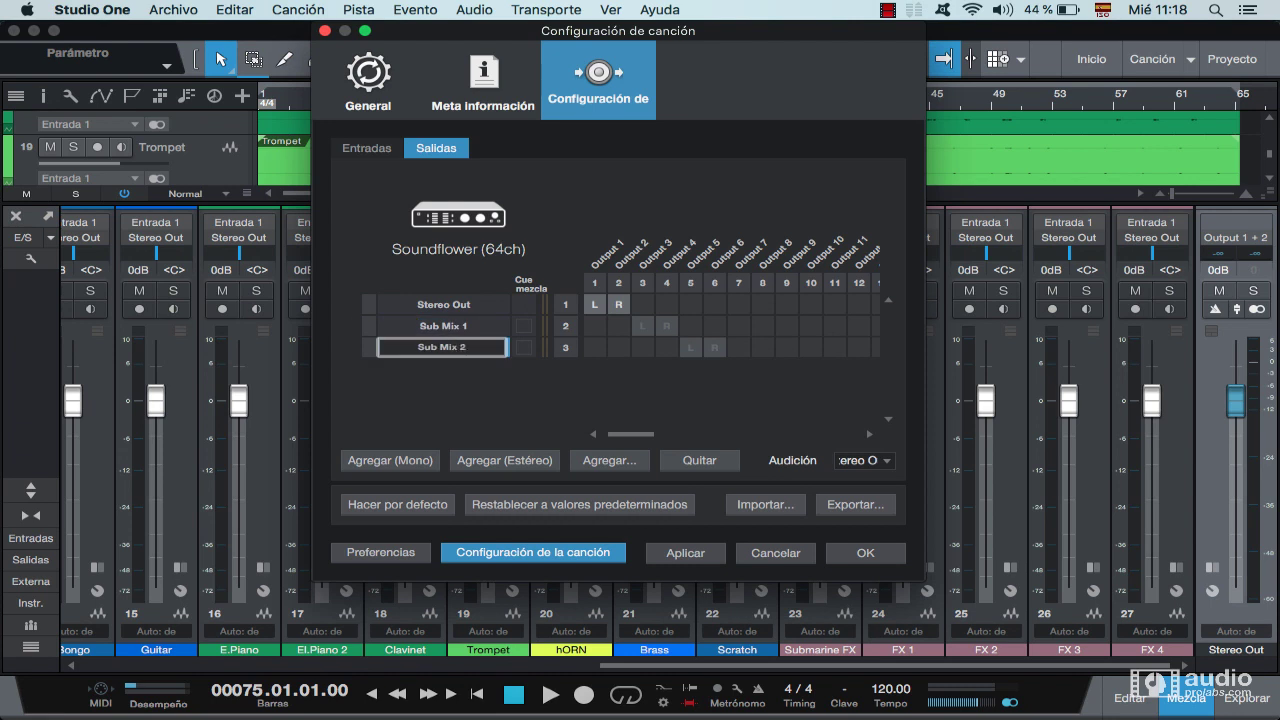
key(Return)
click(455, 390)
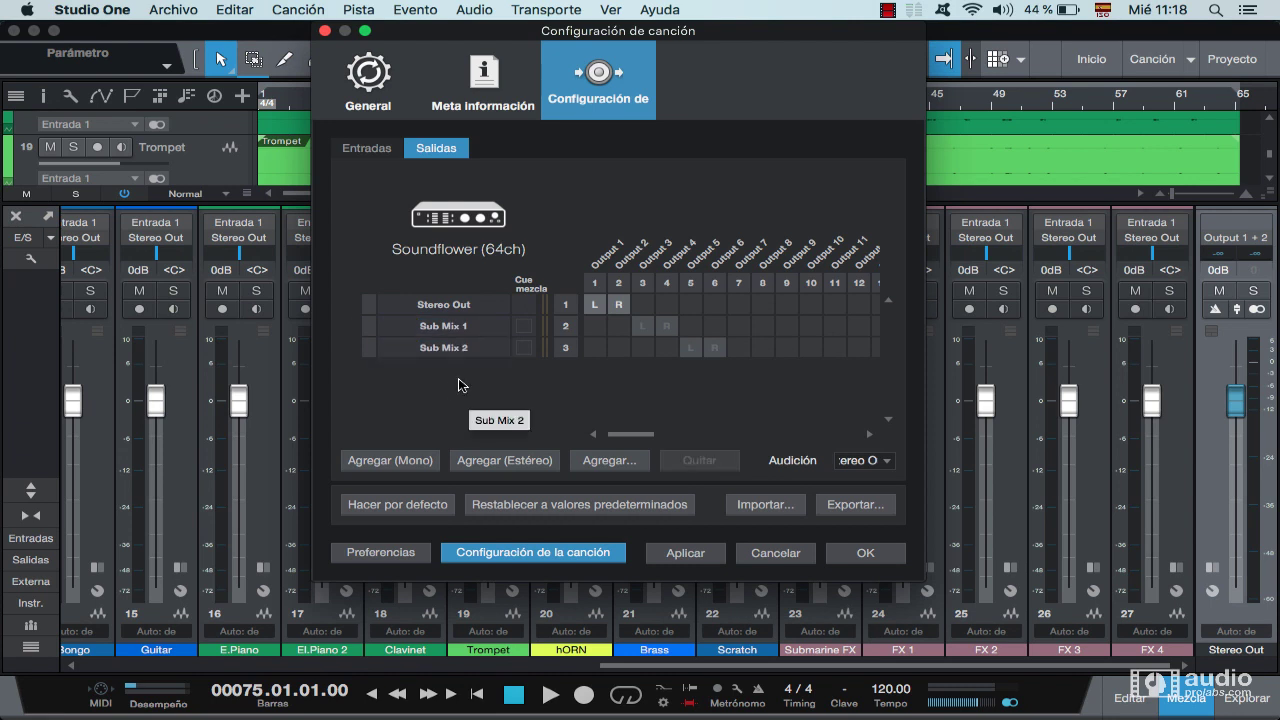
click(679, 557)
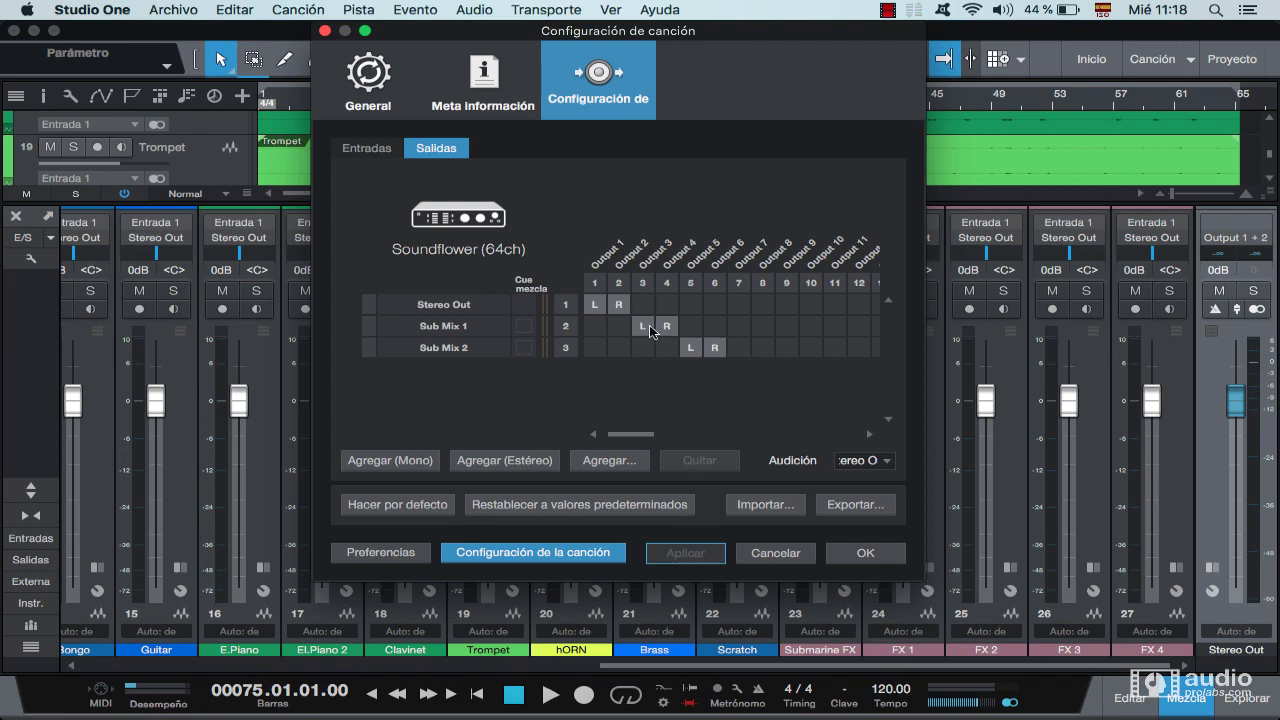
Try routing Sub Mix 1 to outputs 5 and 6, and return it to outputs 3 and 4
click(647, 326)
click(666, 326)
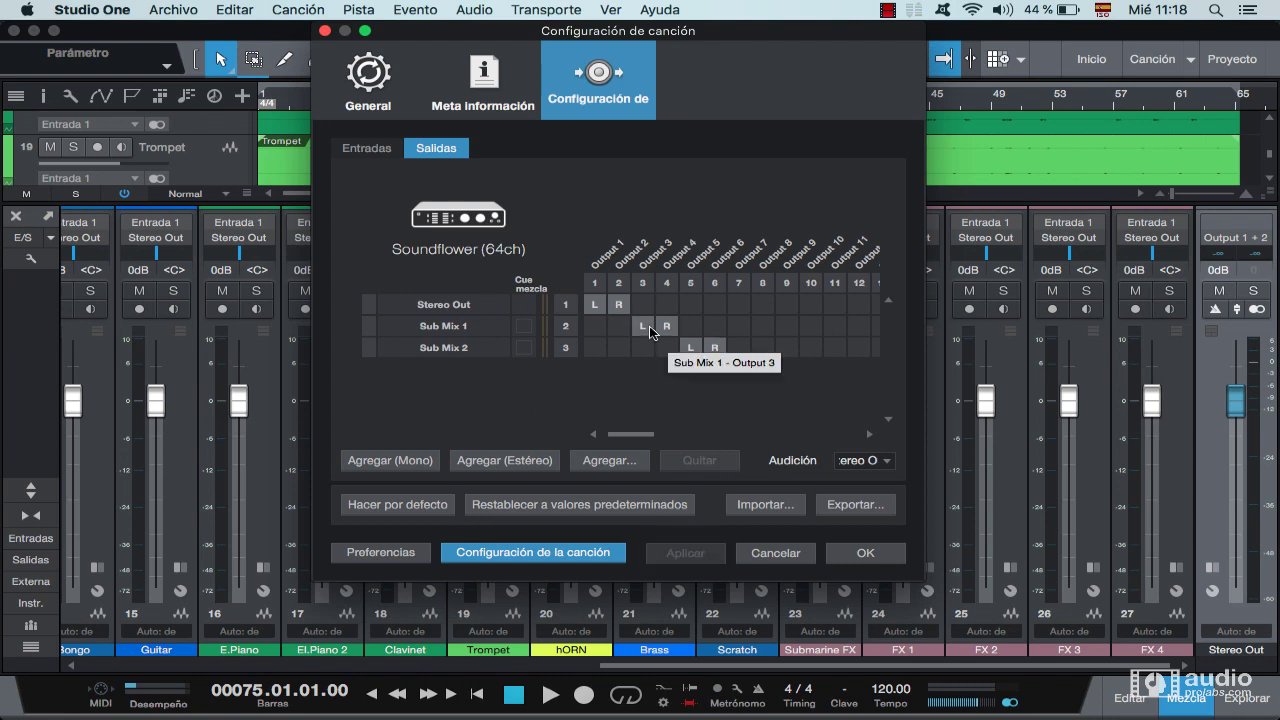
click(666, 326)
click(667, 326)
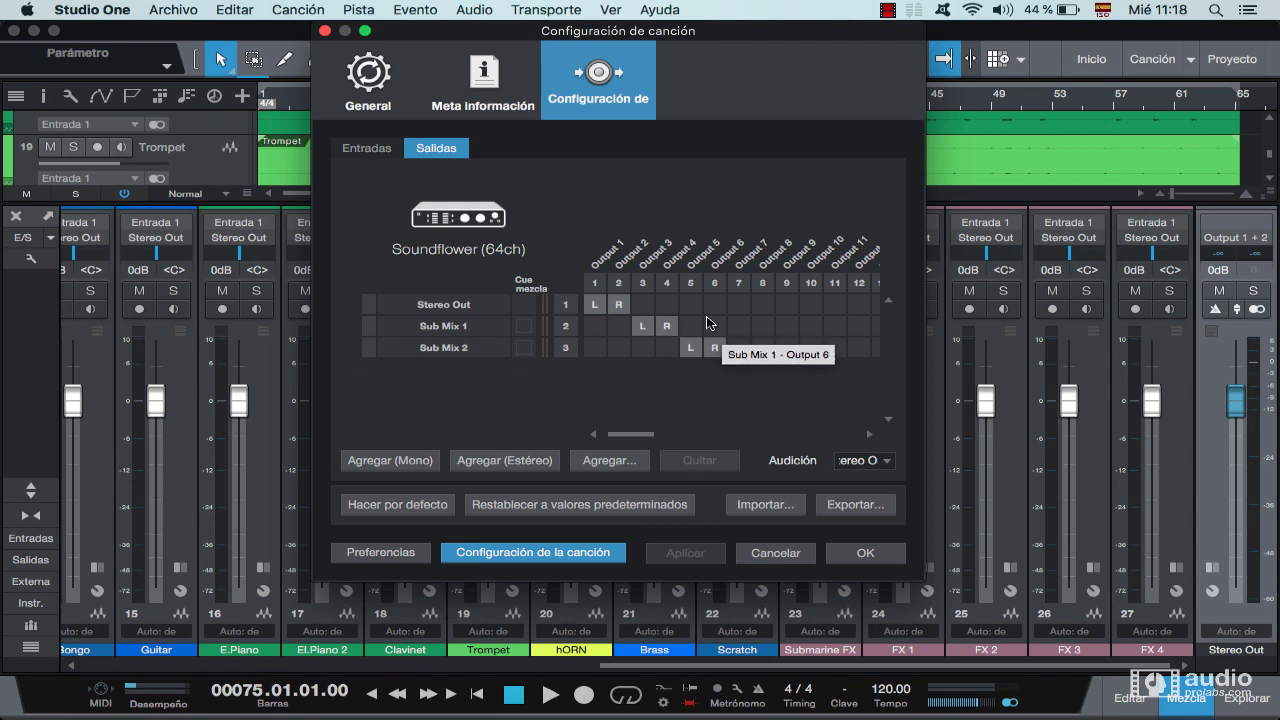
click(685, 325)
click(643, 326)
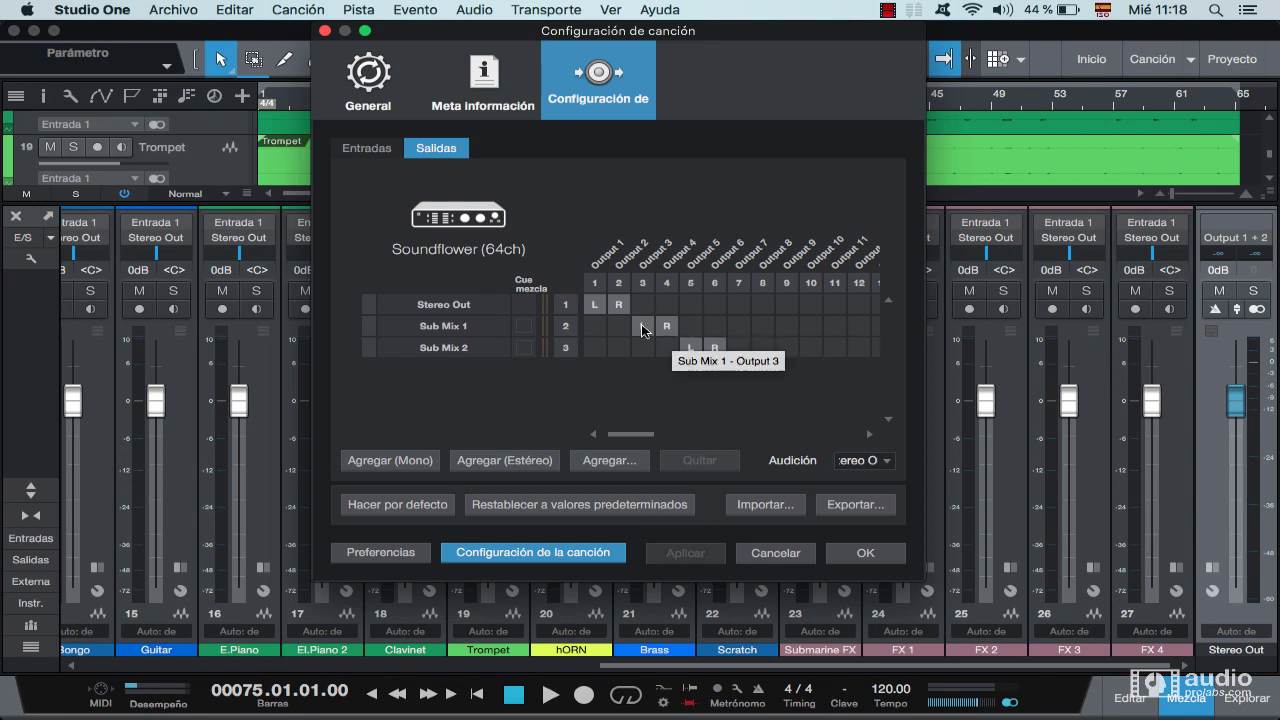
click(620, 326)
click(680, 323)
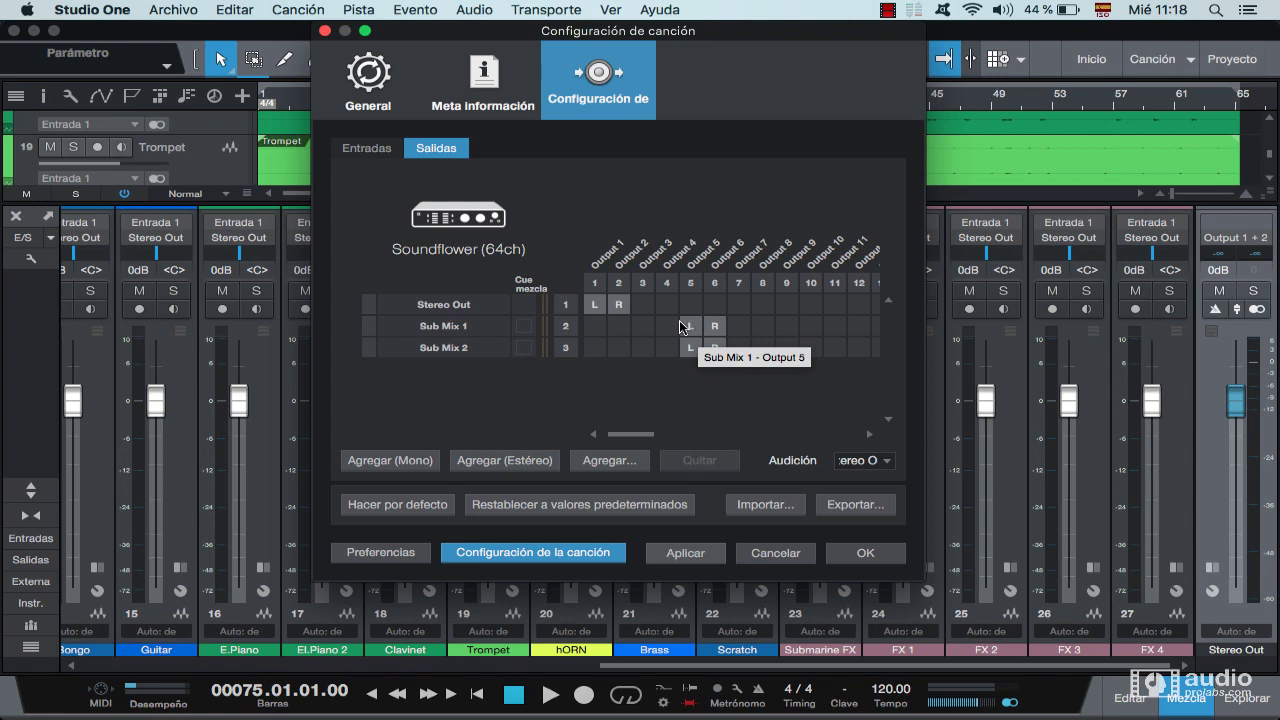
click(645, 320)
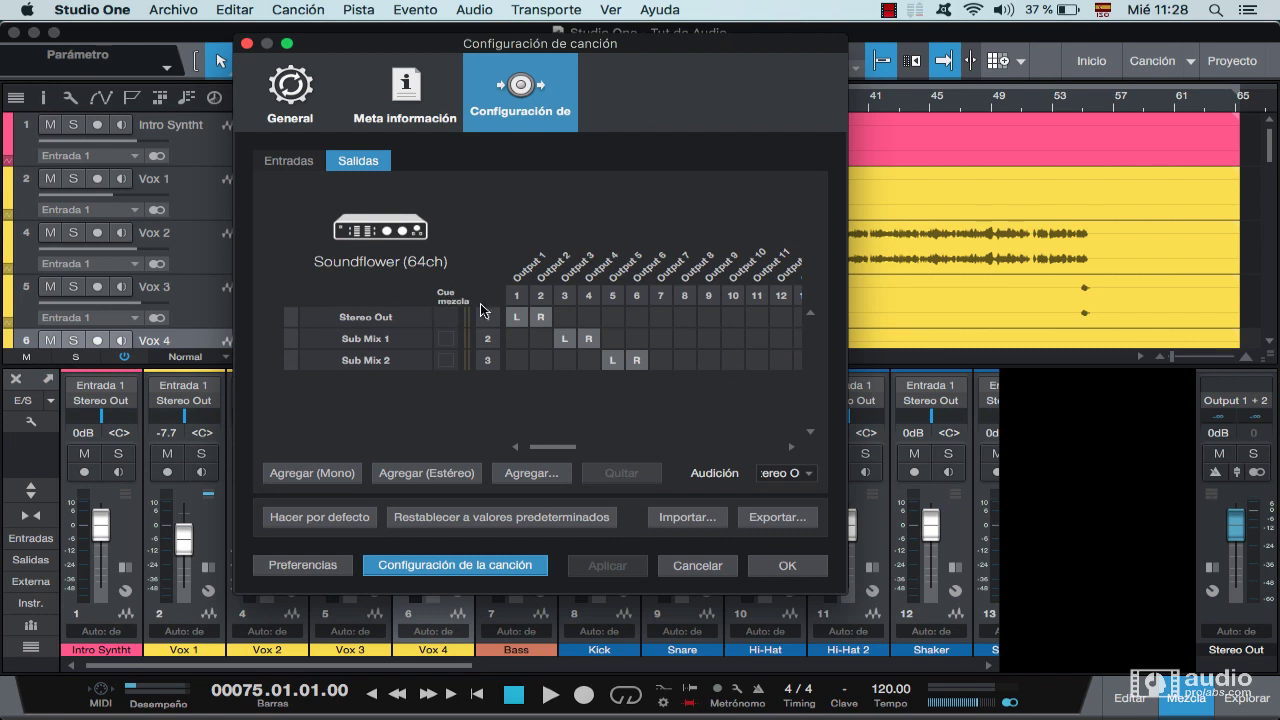
Enable the cue mix option for Sub Mix 1 and Sub Mix 2, apply the changes and close the song setup
click(446, 340)
click(447, 360)
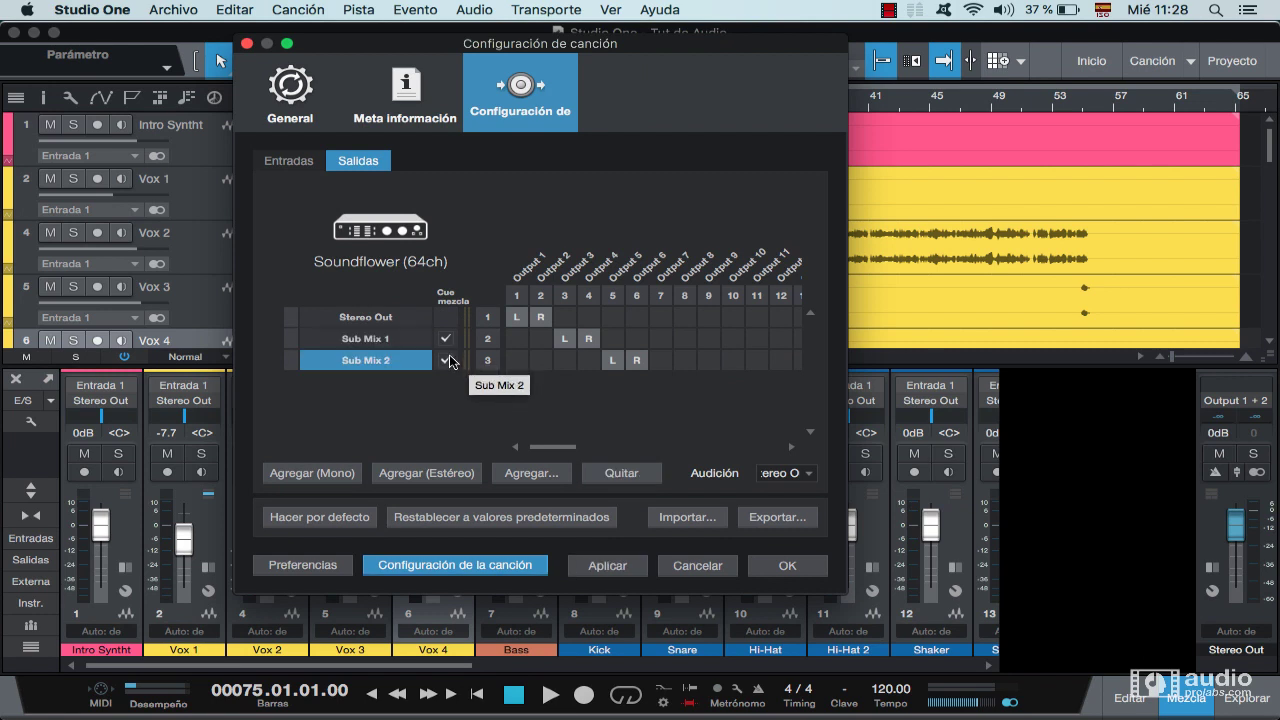
click(447, 340)
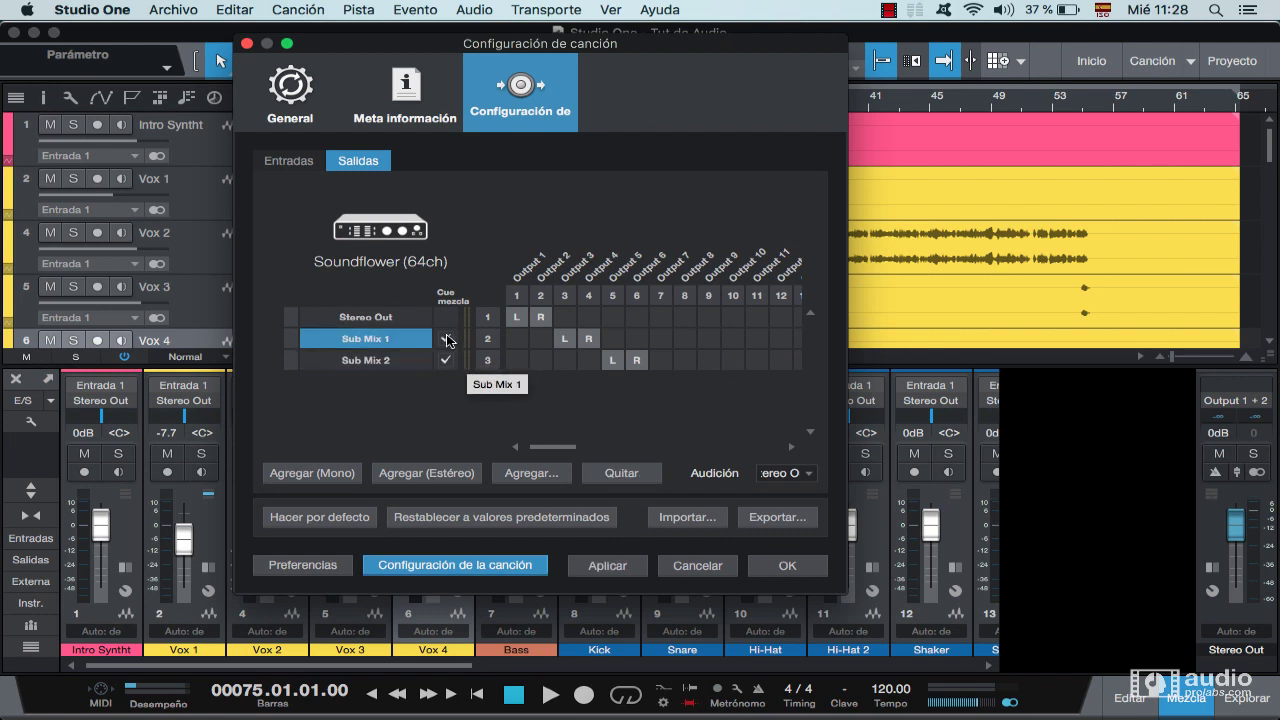
click(605, 566)
click(800, 566)
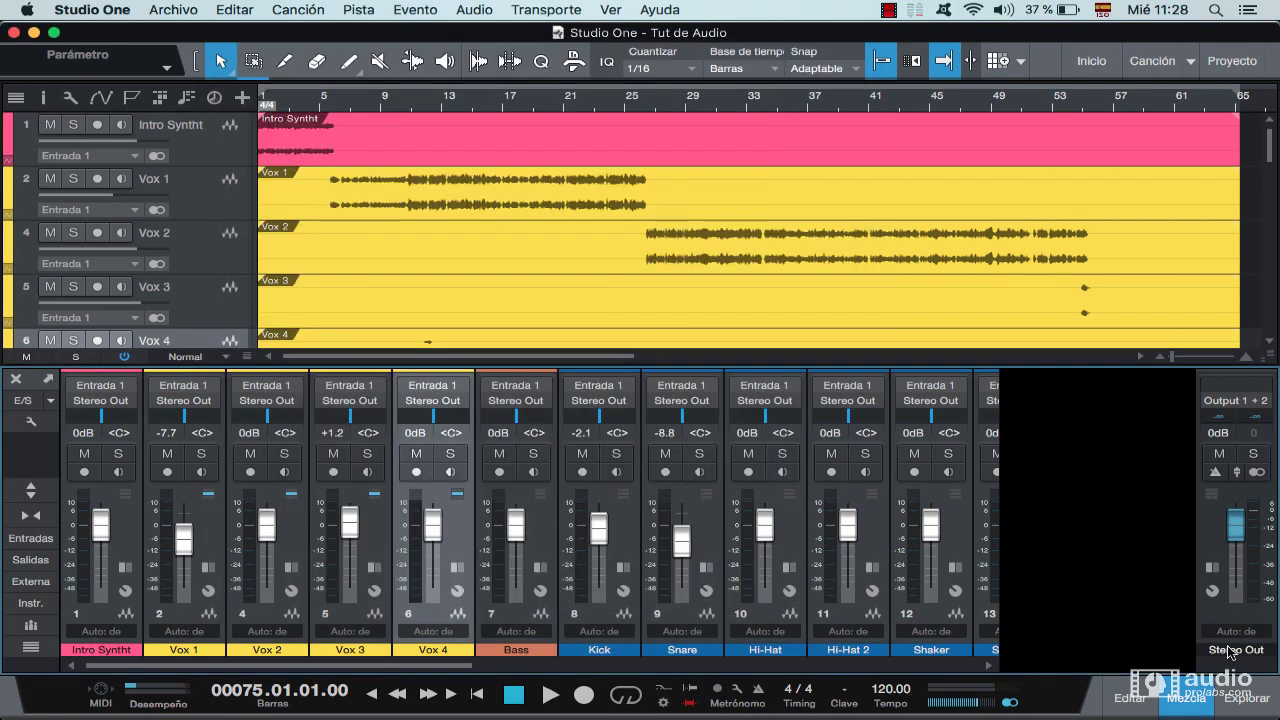
Make the mixer console taller and toggle the display of its output channels
drag(1124, 364, 1157, 199)
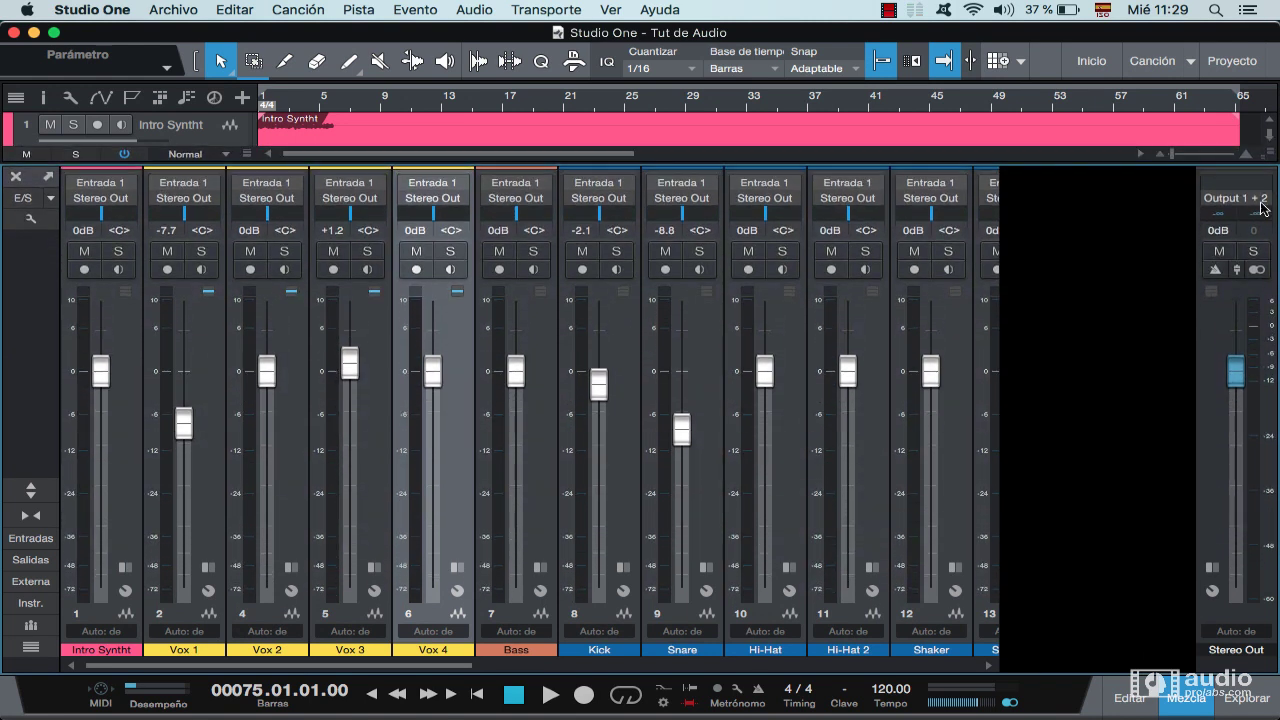
click(31, 560)
click(41, 563)
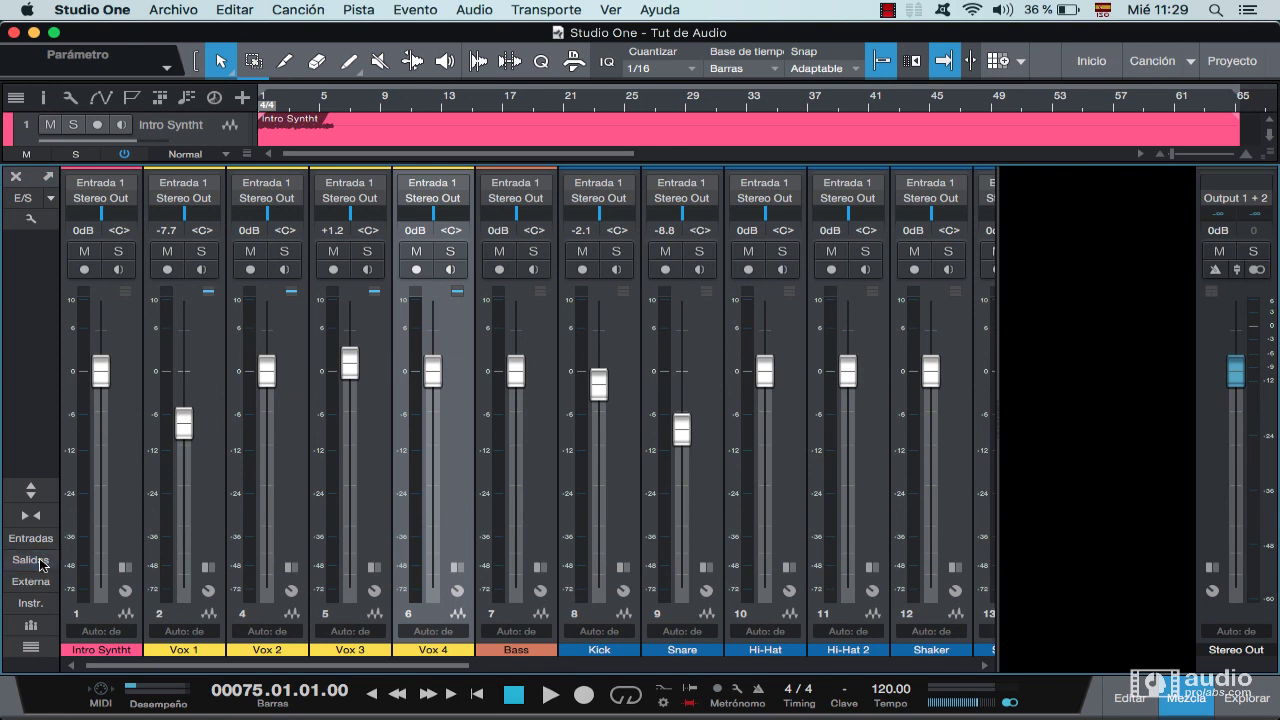
click(41, 563)
click(41, 563)
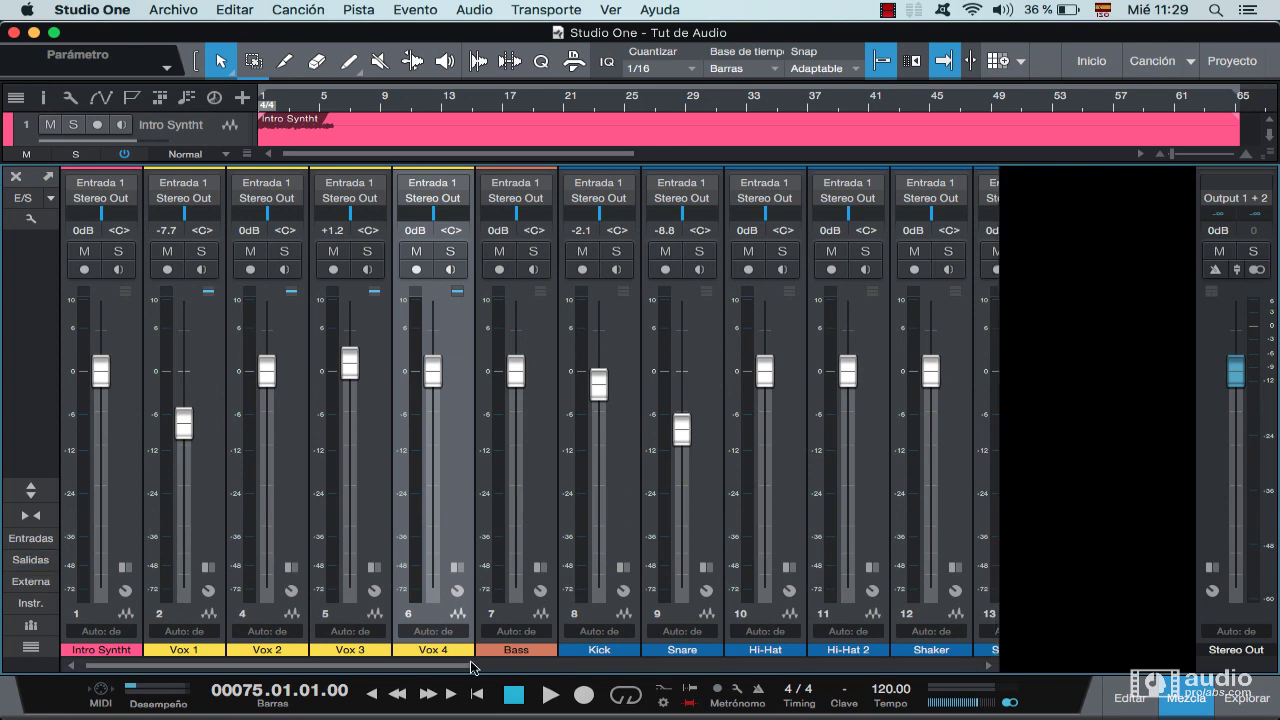
Hide the audio channels through the mixer's channel list and widen the outputs section until both submix channels are shown
scroll(473, 665, right, 10)
click(31, 649)
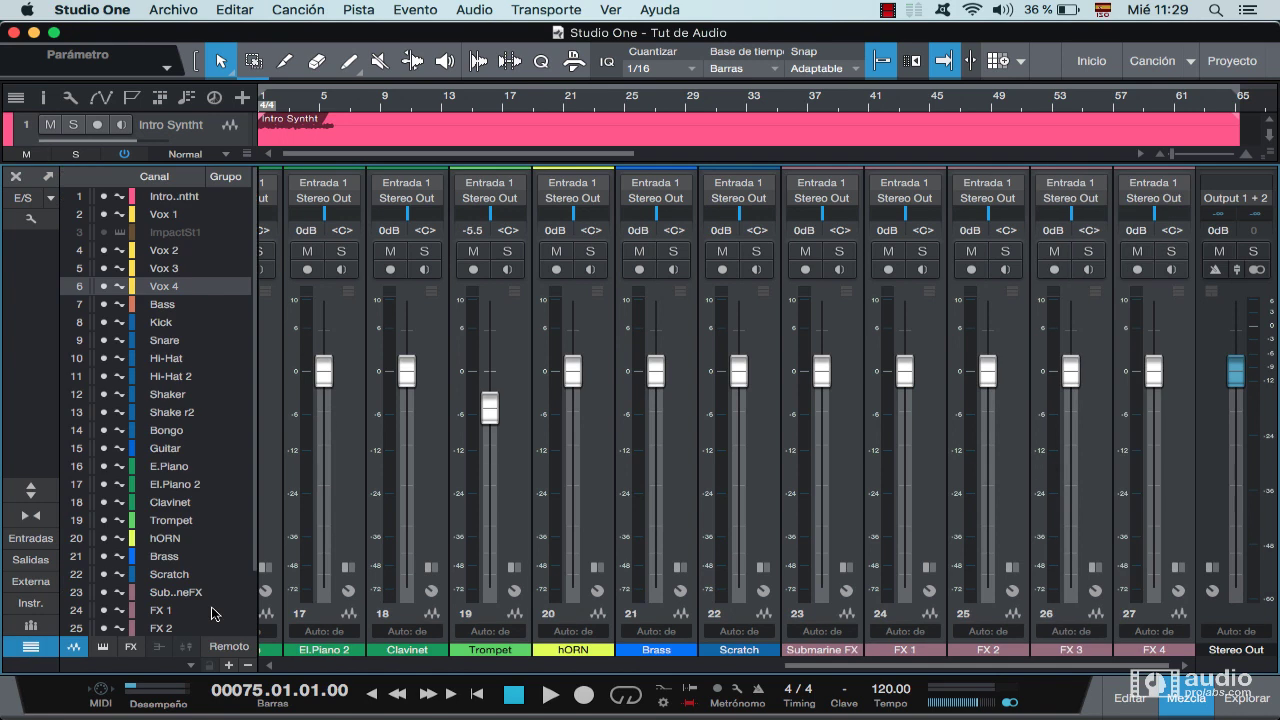
click(73, 647)
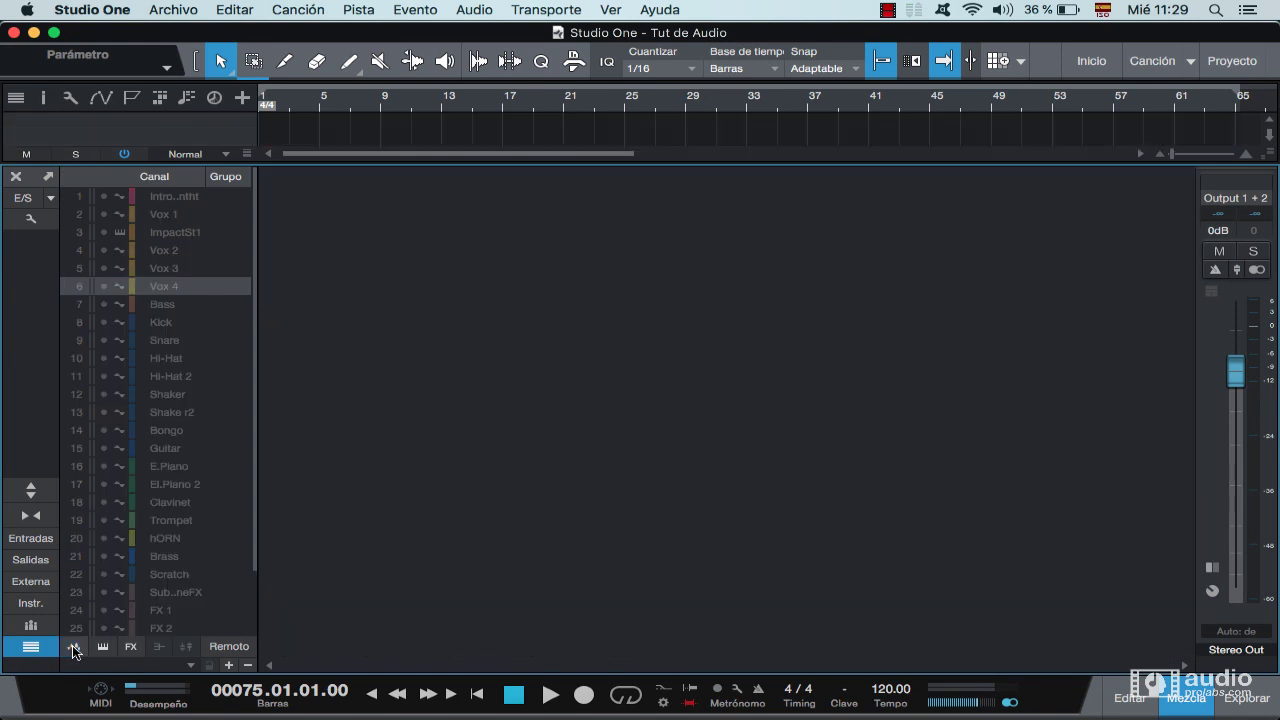
click(41, 566)
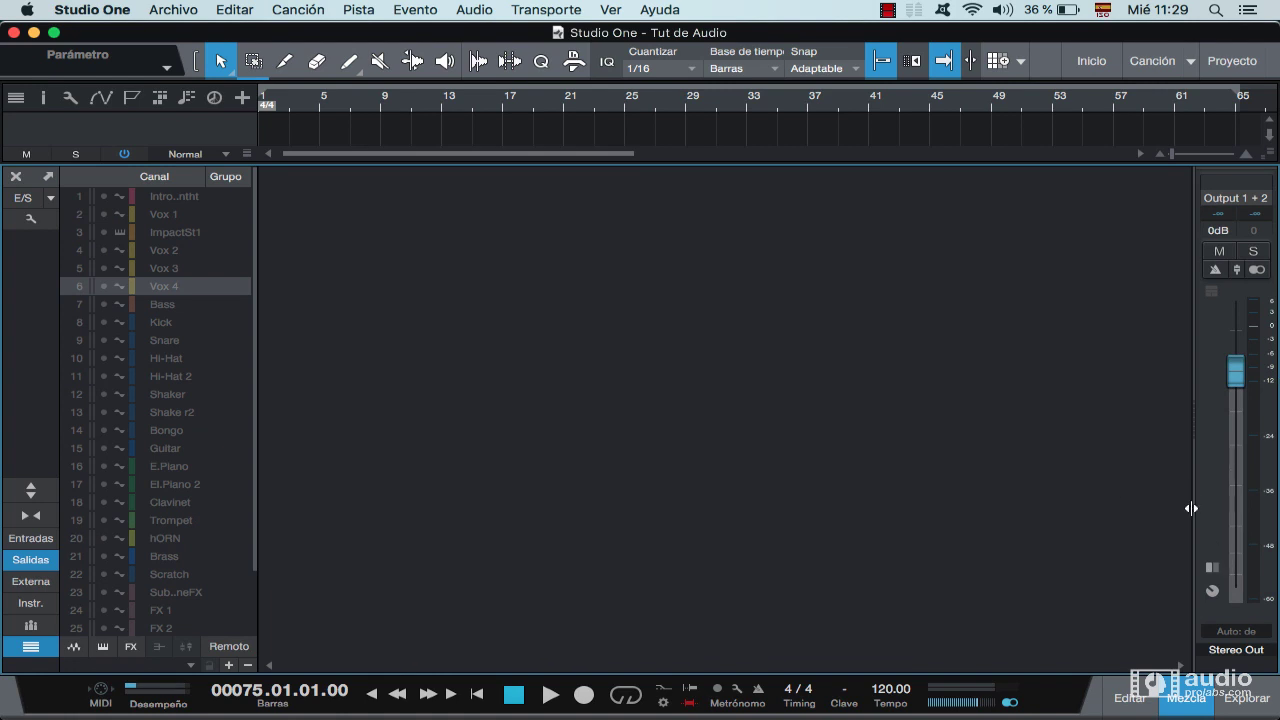
drag(1193, 508, 1017, 520)
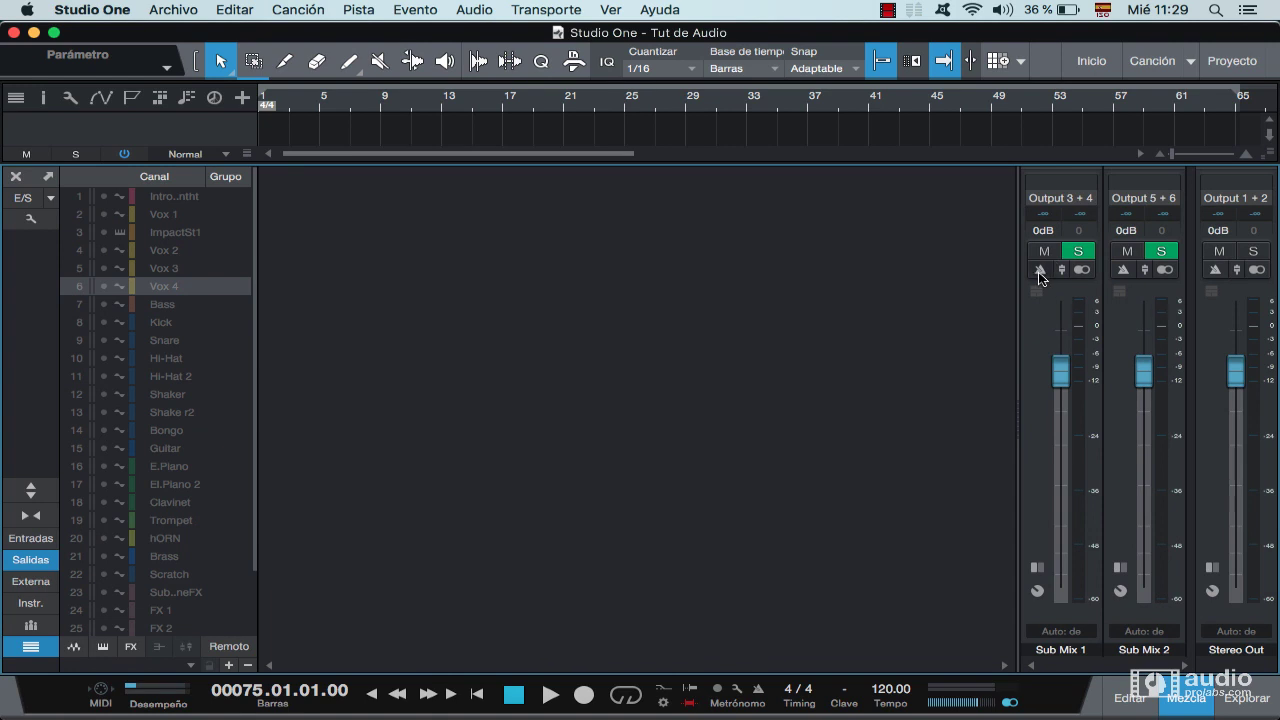
Switch the Sub Mix 1 output to mono and back to stereo
mouse_move(1062, 318)
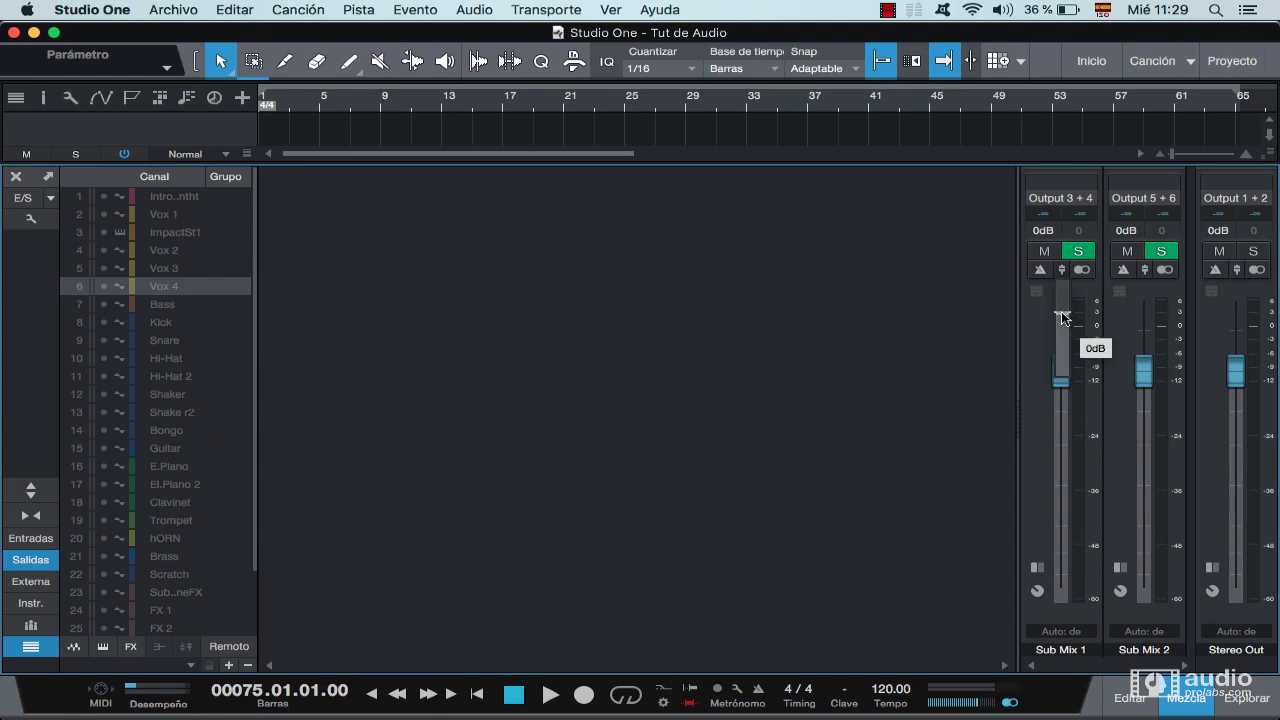
click(1082, 270)
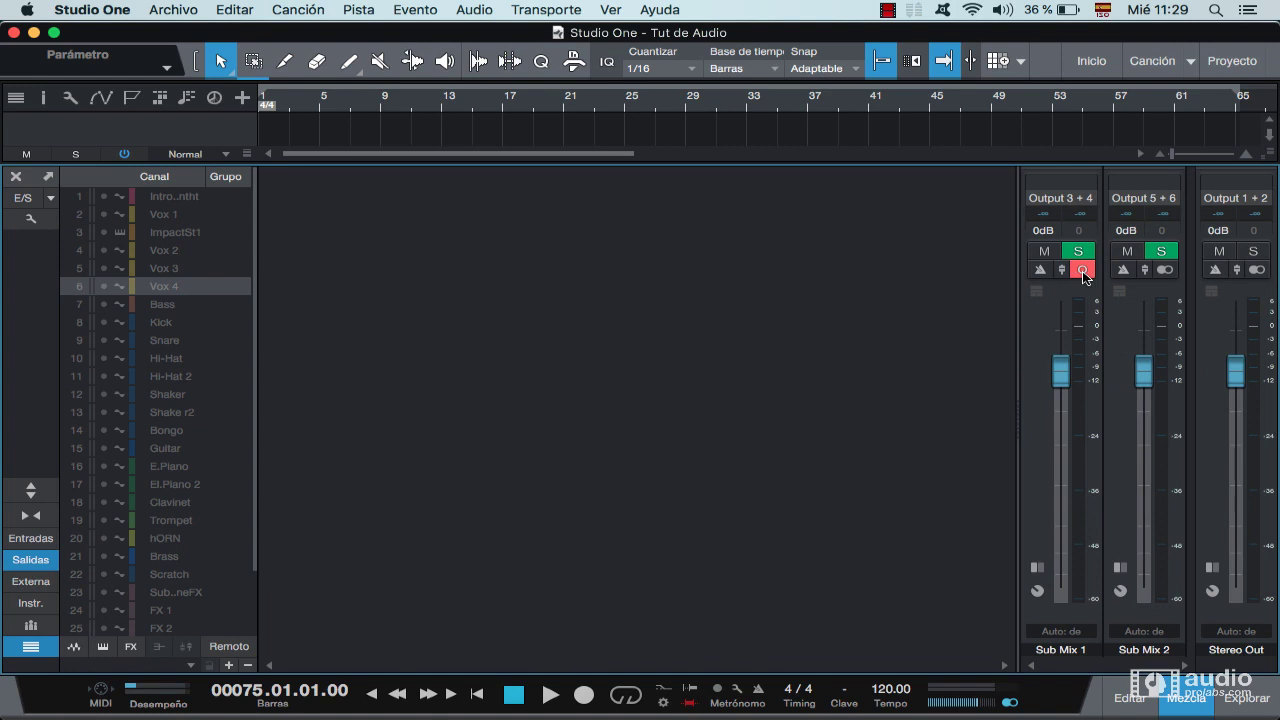
click(1082, 270)
Show the audio channels in the mixer again and hide the channel list
click(74, 648)
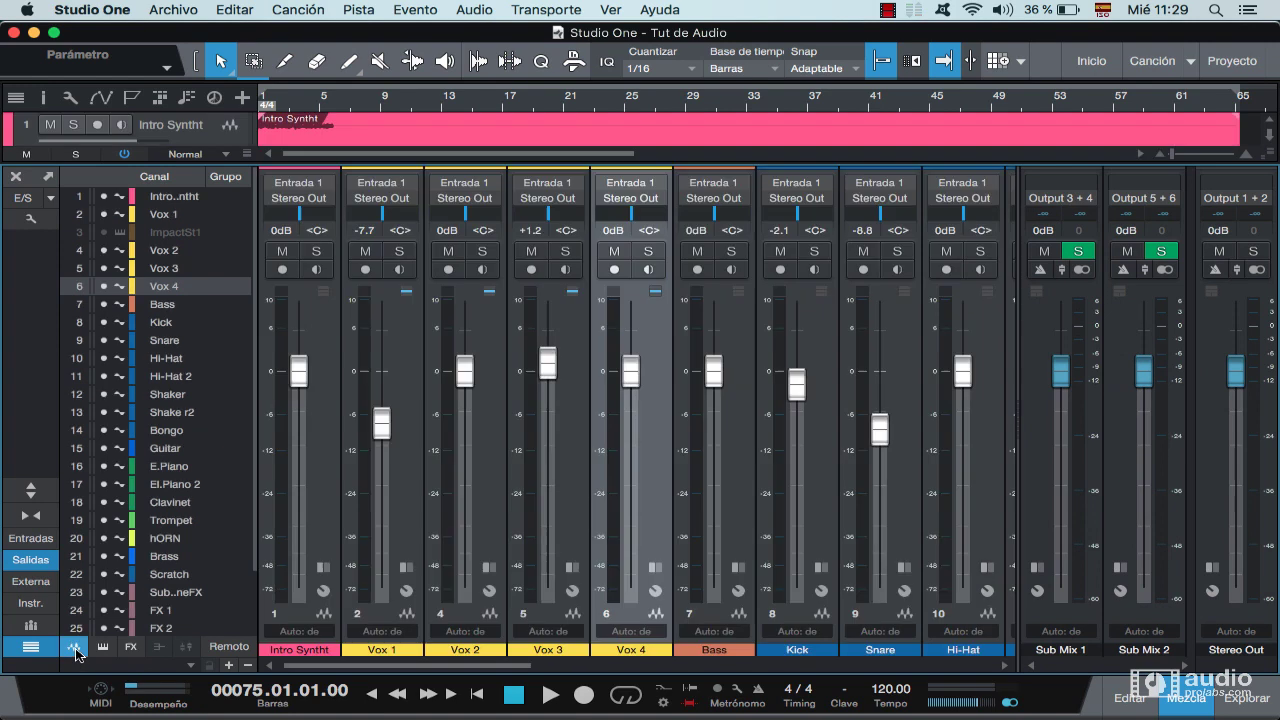
click(30, 646)
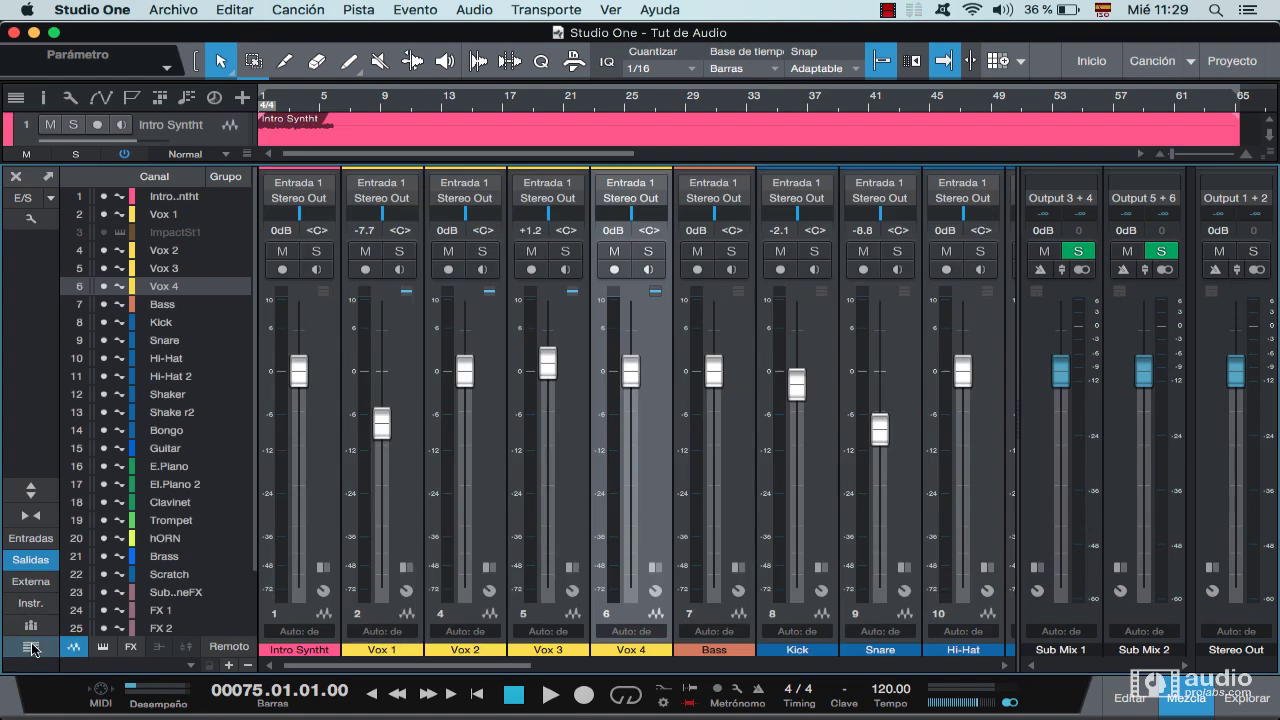
Expand the console to show inserts and sends on all channels, and enlarge the sends area to reveal the cue mix section
click(125, 566)
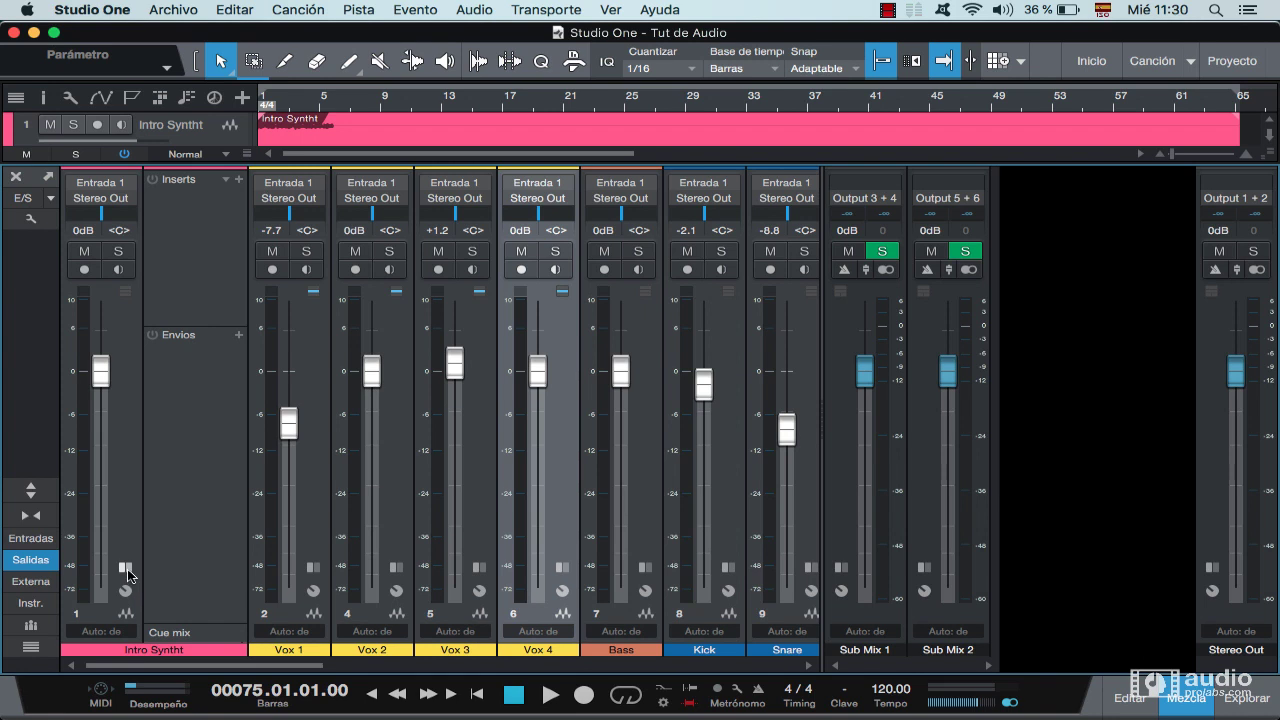
click(125, 567)
click(31, 492)
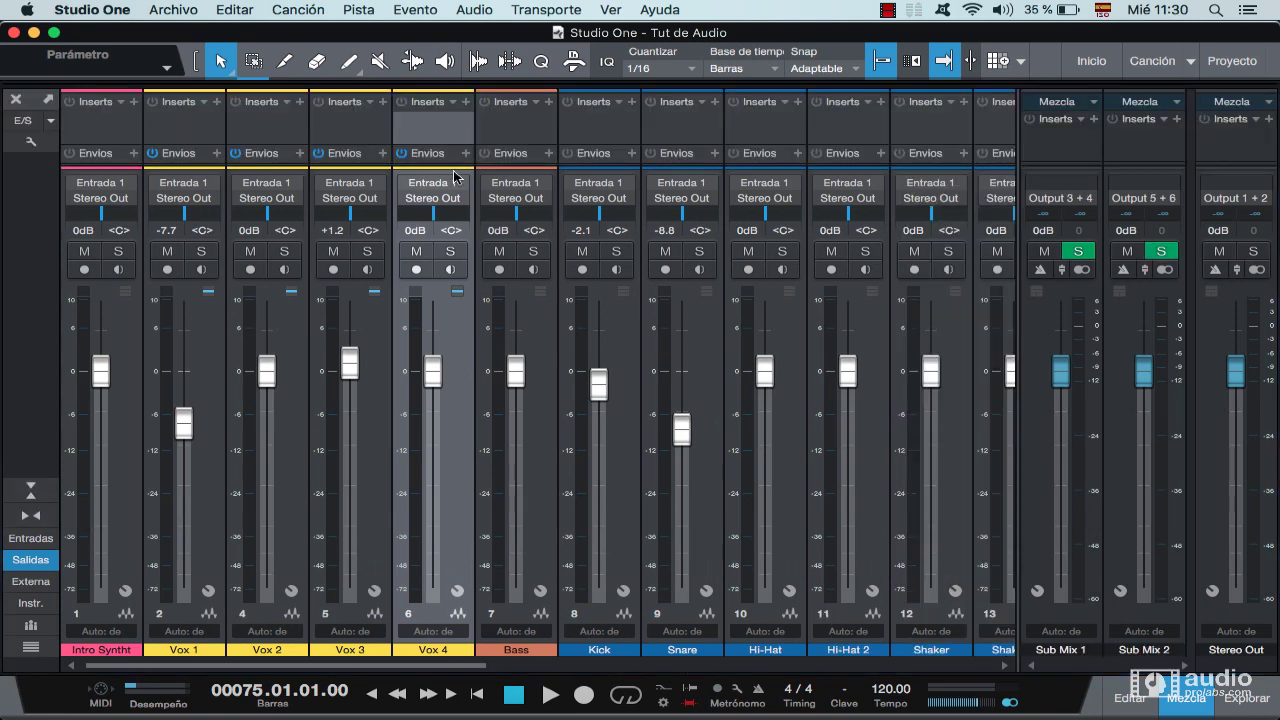
drag(454, 166, 446, 350)
drag(452, 266, 443, 187)
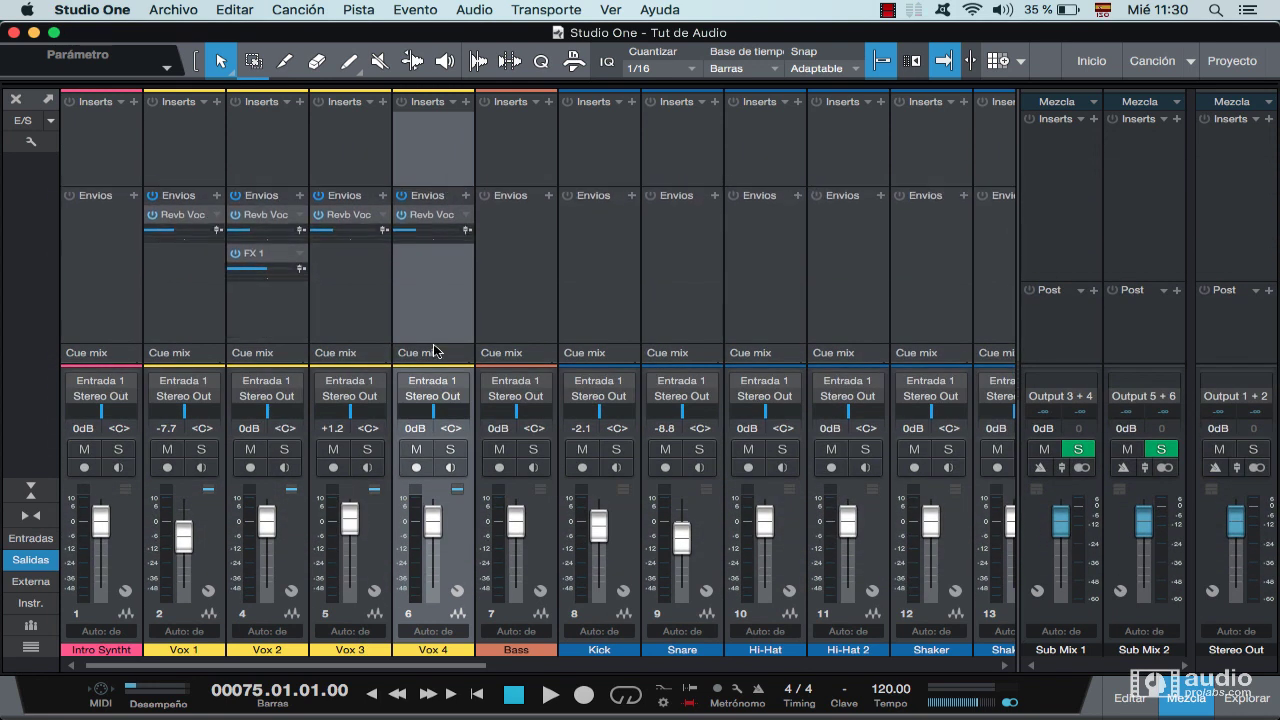
Enlarge the cue mix section to show both submix sends and lower the Vox 4 Sub Mix 1 cue level to about -10.1
drag(437, 327, 446, 260)
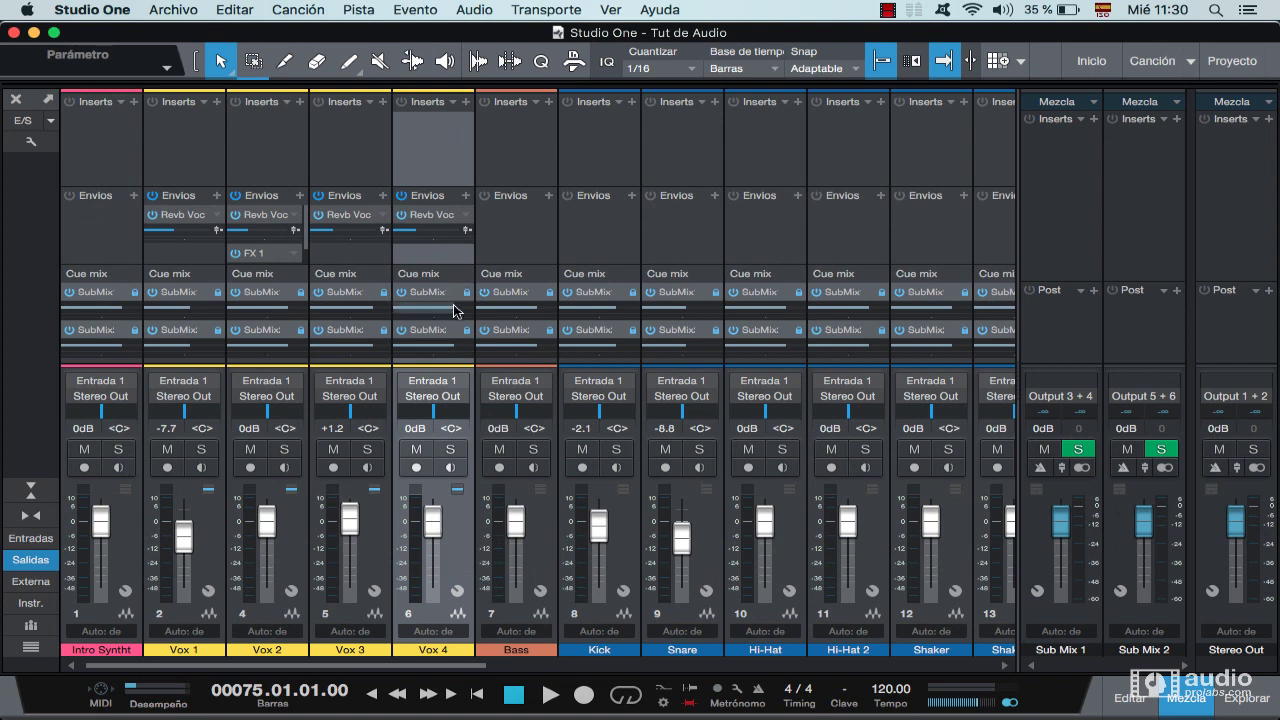
mouse_move(455, 310)
mouse_down()
mouse_move(425, 308)
mouse_move(460, 315)
mouse_move(430, 314)
mouse_move(447, 317)
mouse_up()
drag(446, 318, 431, 317)
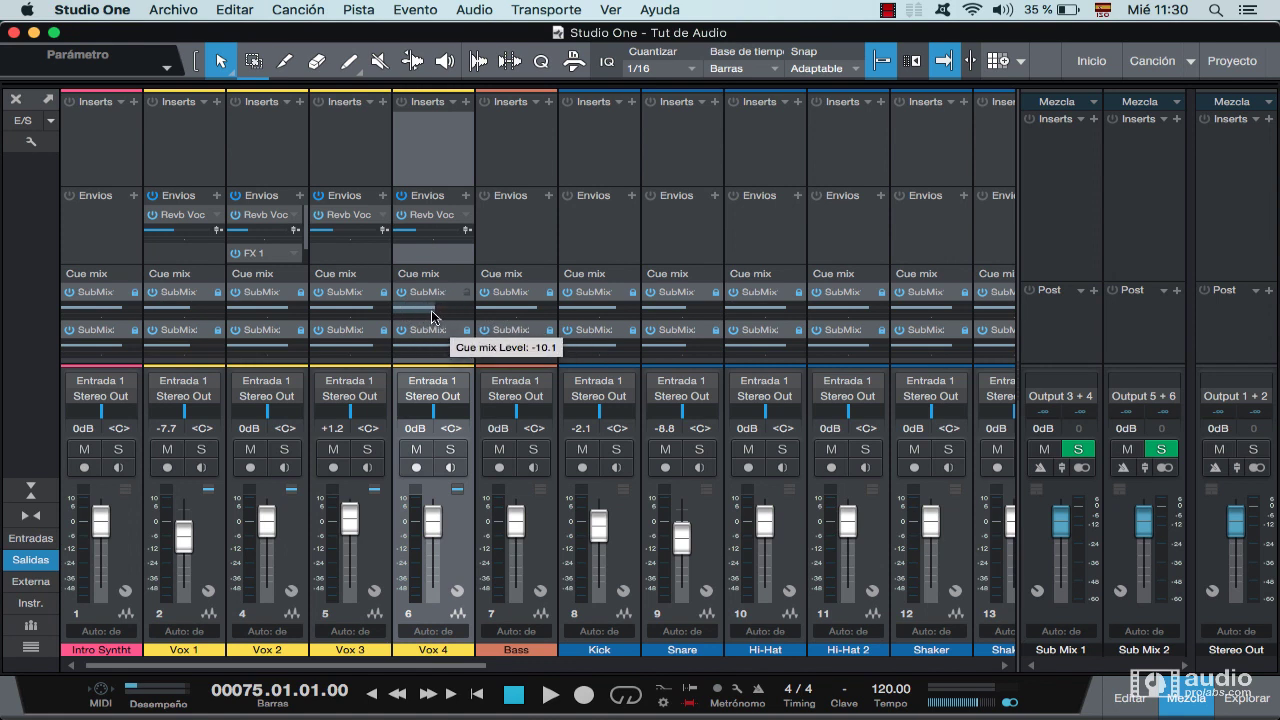
Select all audio channels together, deactivate both of their cue mix sends, and return to having only Vox 1 selected
click(64, 636)
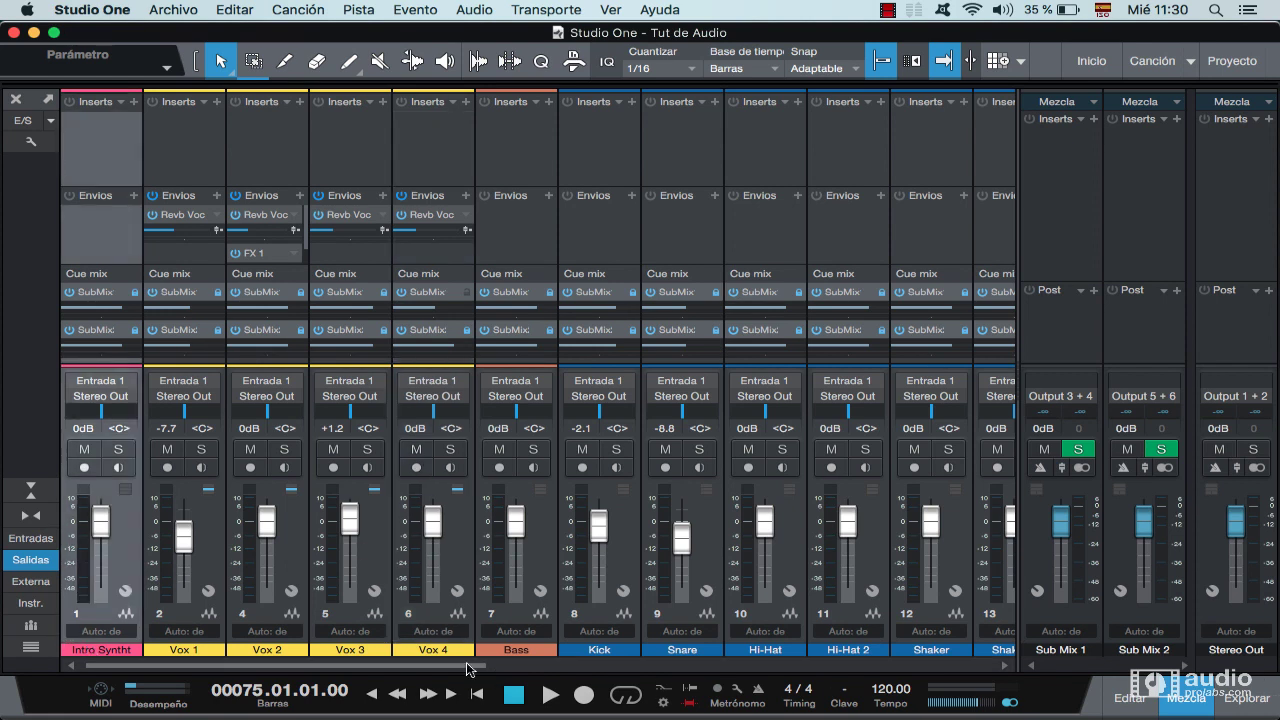
drag(468, 668, 285, 645)
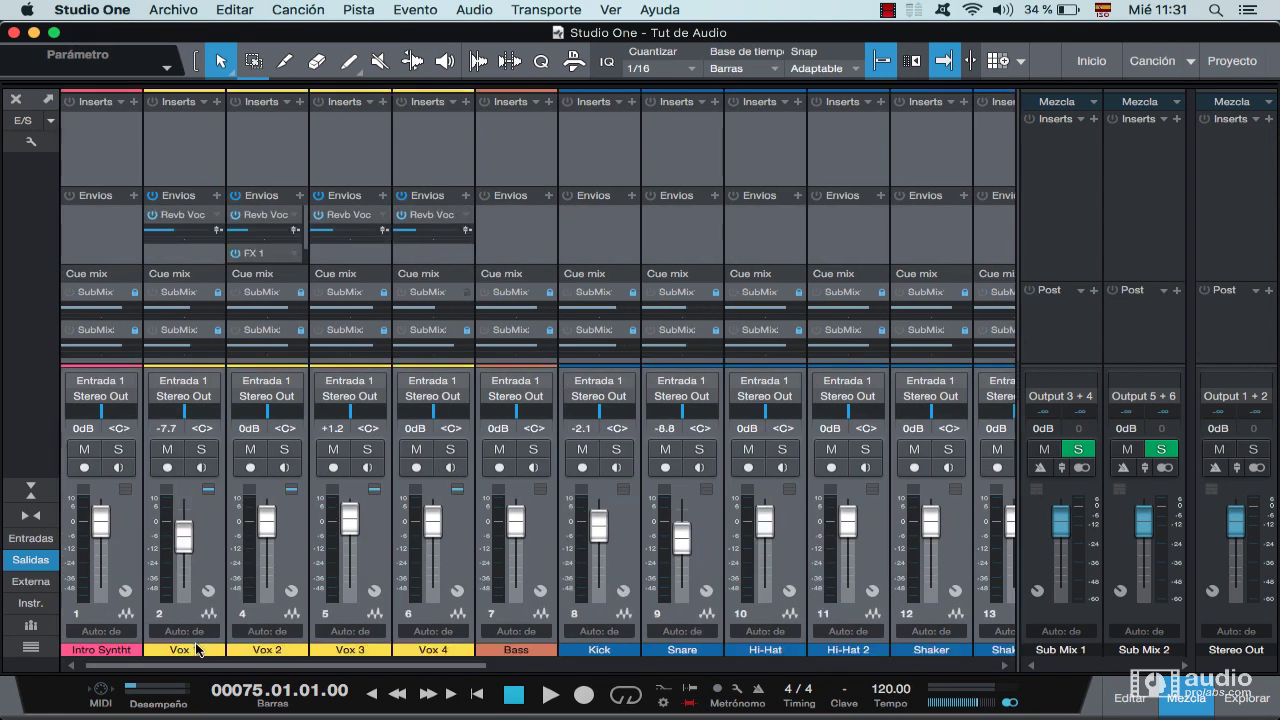
click(196, 650)
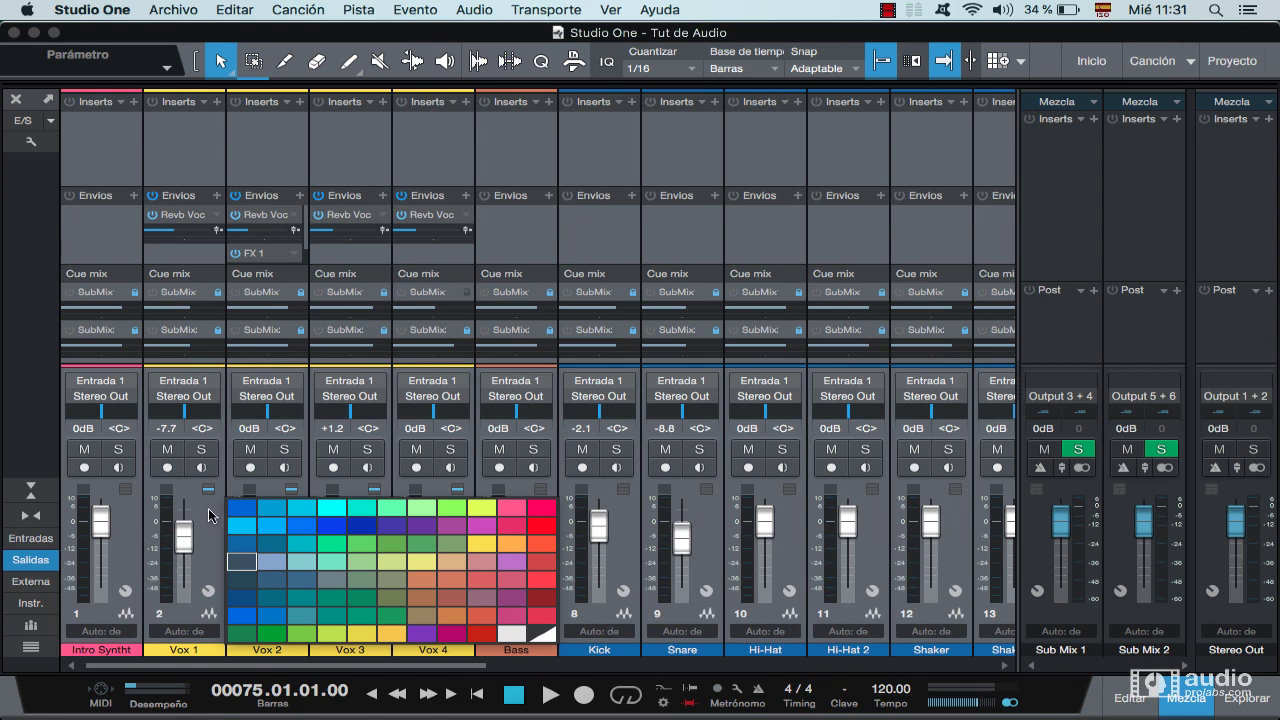
click(208, 508)
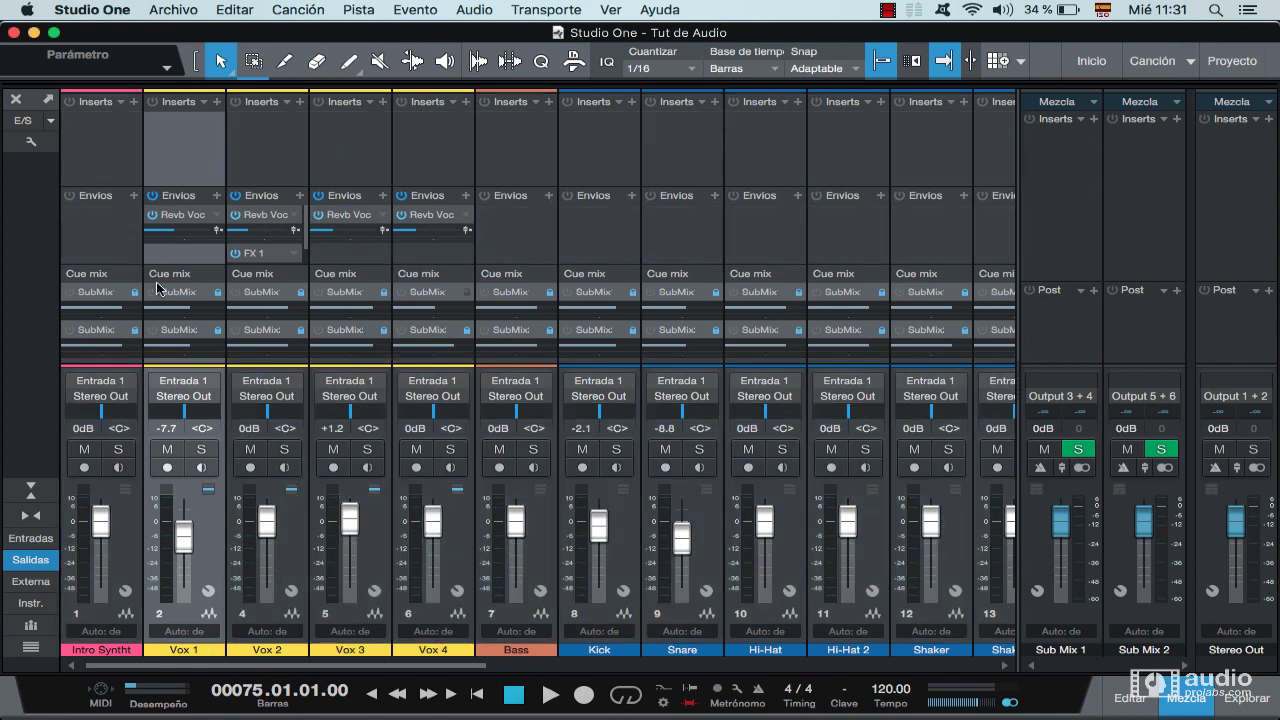
Activate the Sub Mix 1 cue send on Vox 1 through Vox 4 and adjust the Vox 4 cue level
click(154, 292)
click(236, 293)
click(405, 292)
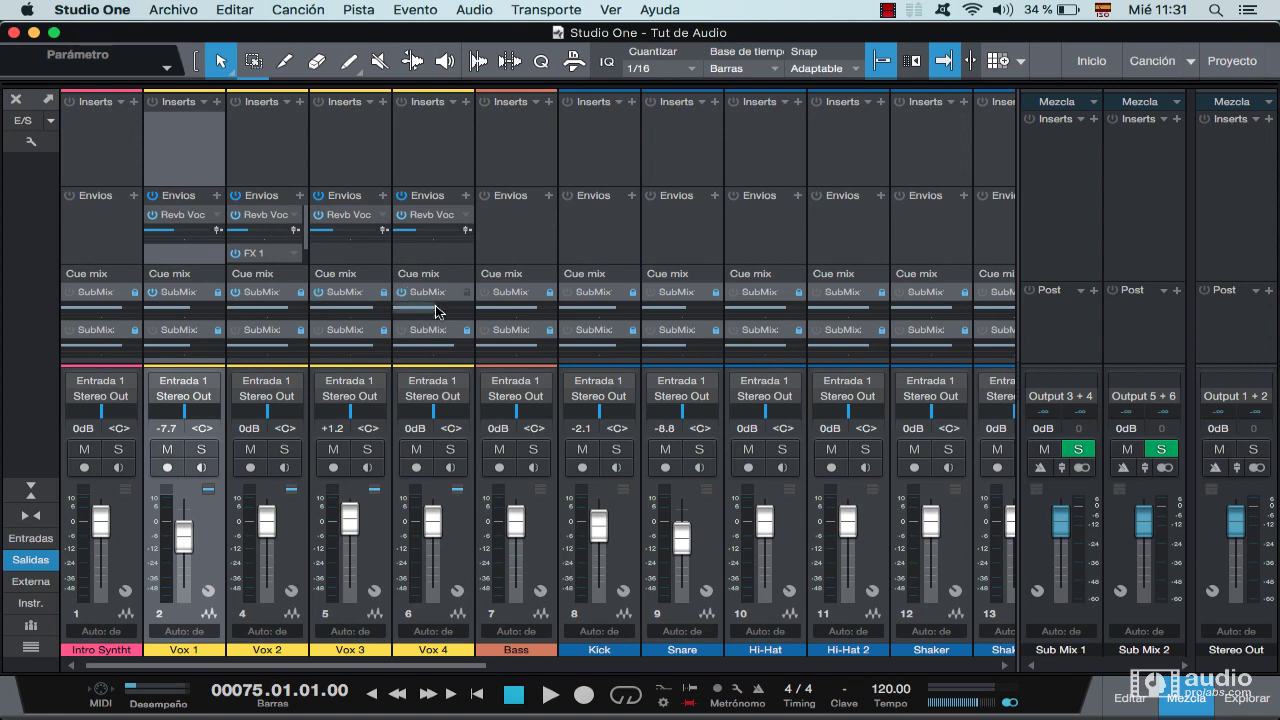
drag(446, 308, 439, 307)
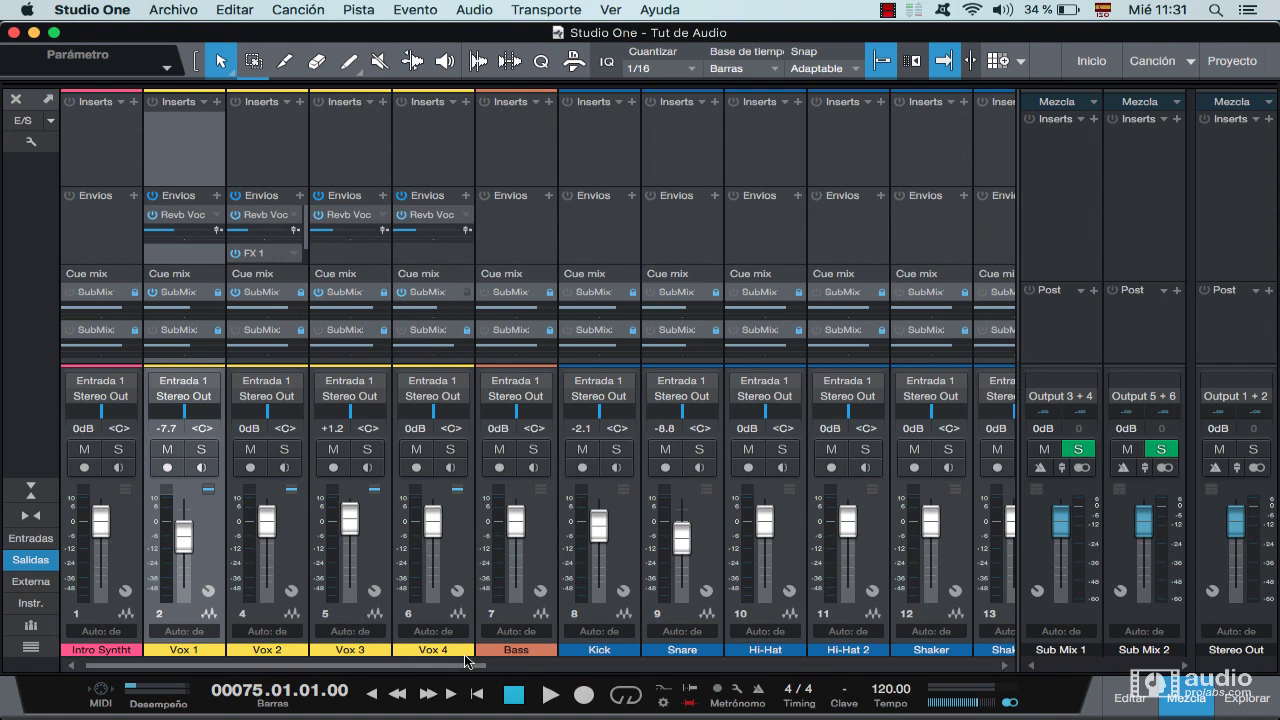
Play the song from about bar 25 and check the levels across all mixer channels
scroll(558, 630, right, 10)
key(space)
click(636, 104)
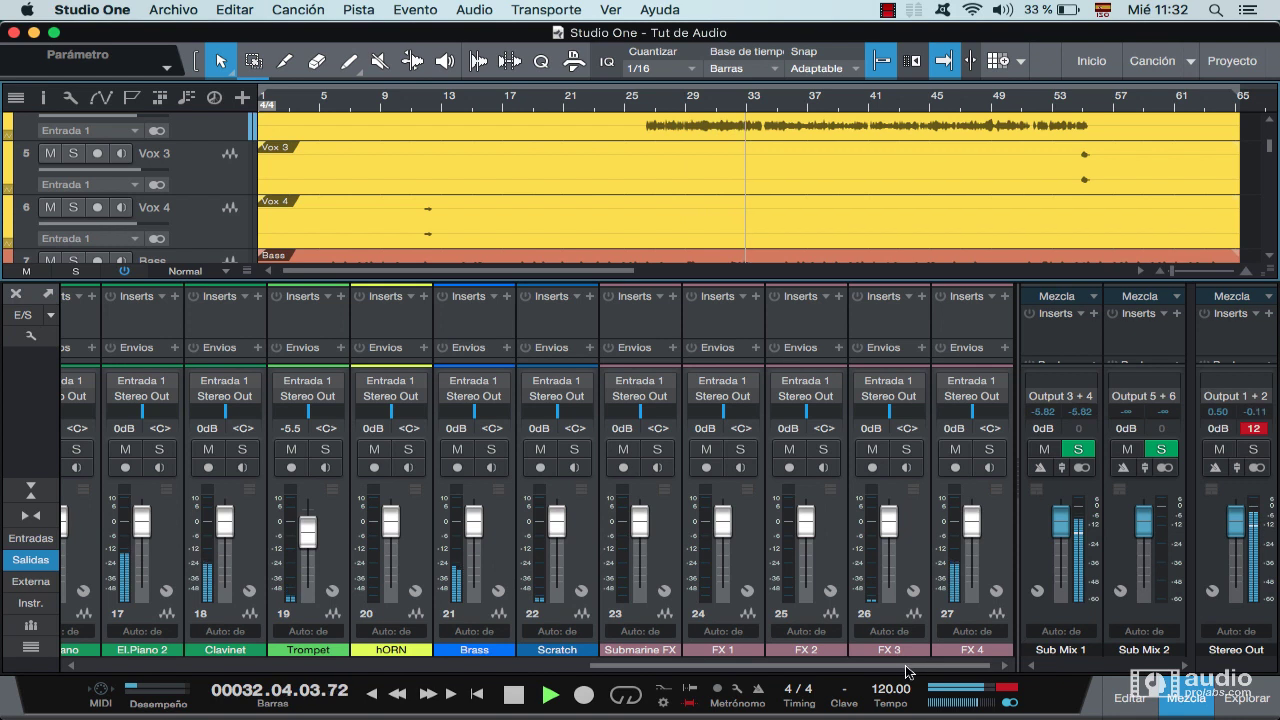
drag(905, 665, 163, 631)
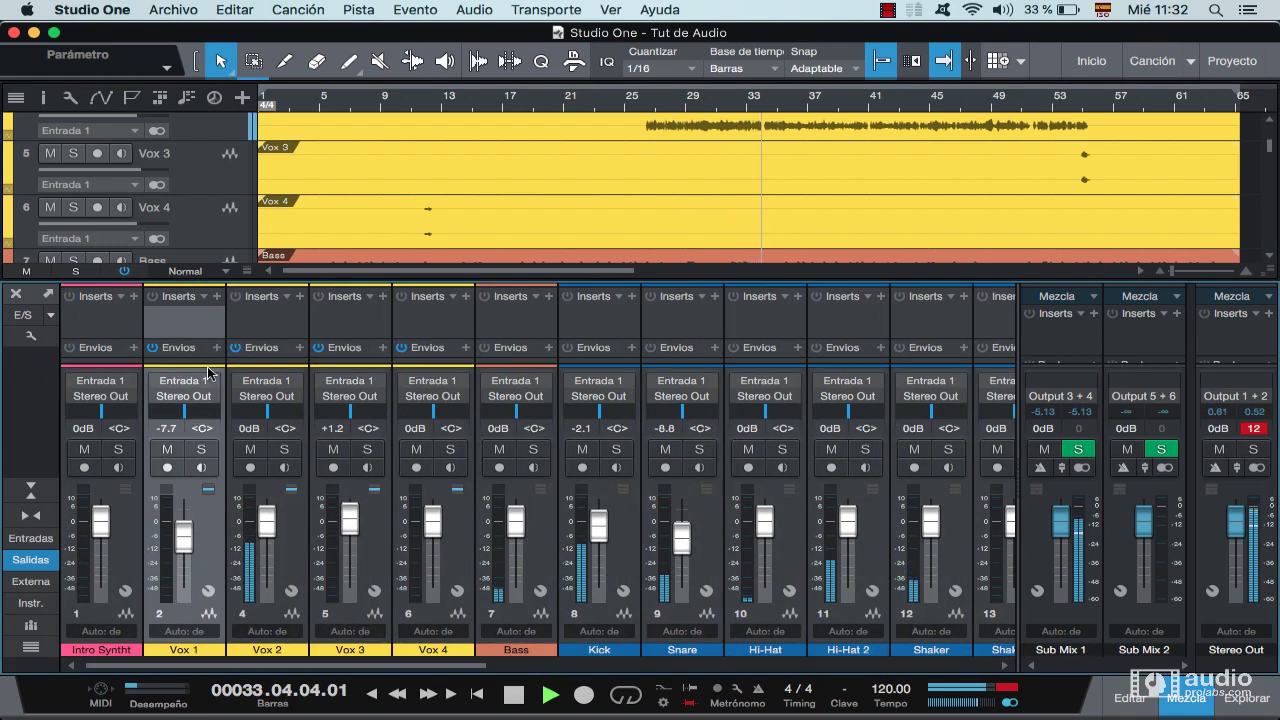
Enlarge the mixer to reveal the cue mix sends again, readjust the Vox 4 Sub Mix 1 level, and stop playback
click(281, 291)
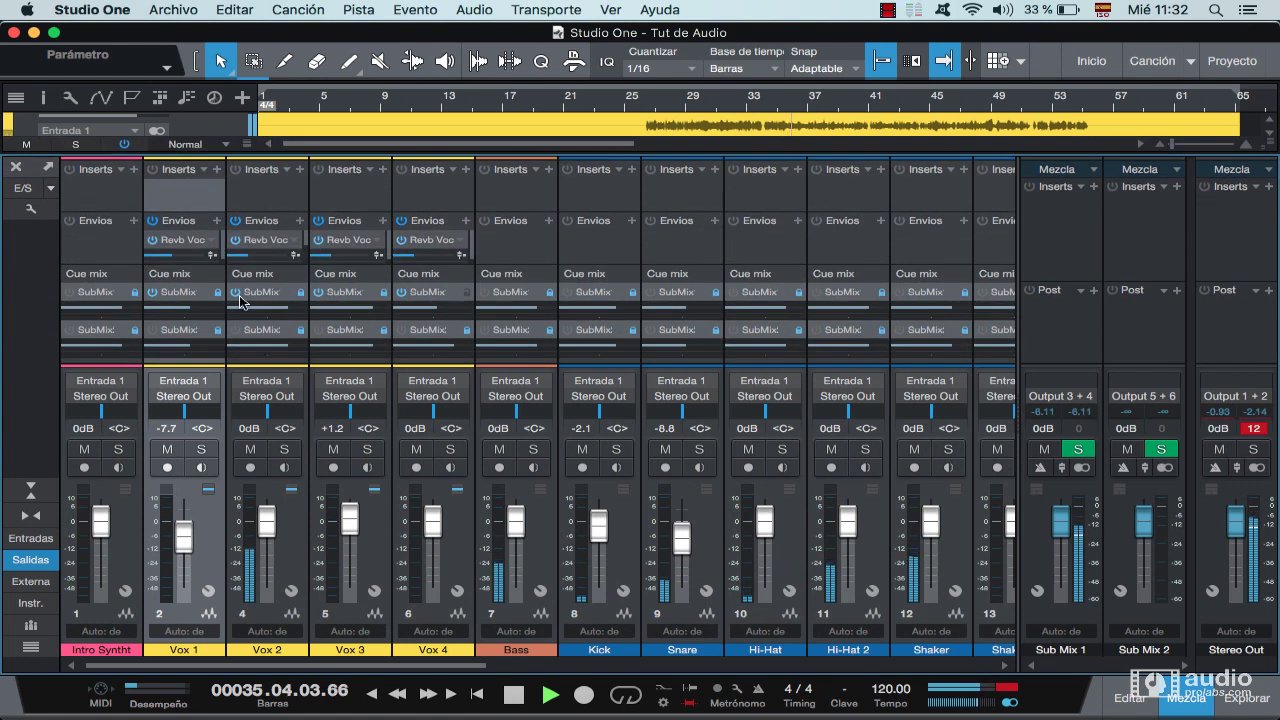
mouse_move(436, 309)
mouse_down()
mouse_move(398, 310)
mouse_move(440, 311)
mouse_move(428, 313)
mouse_up()
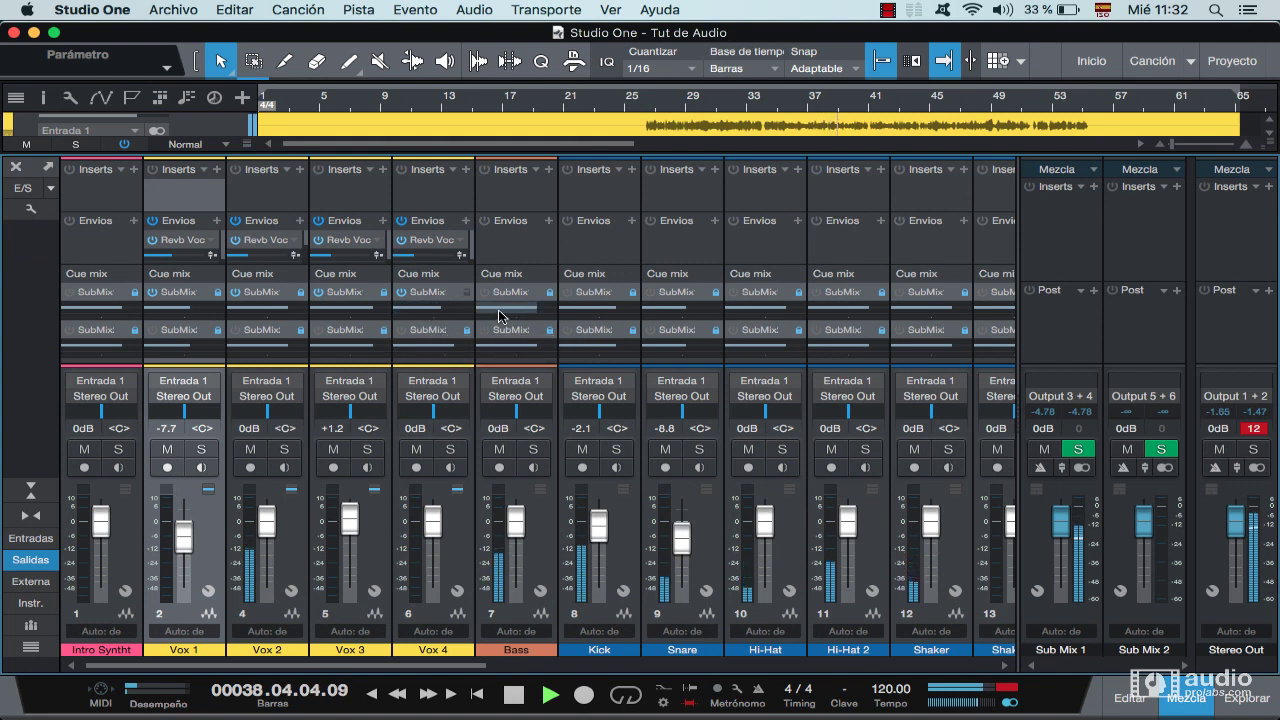
key(space)
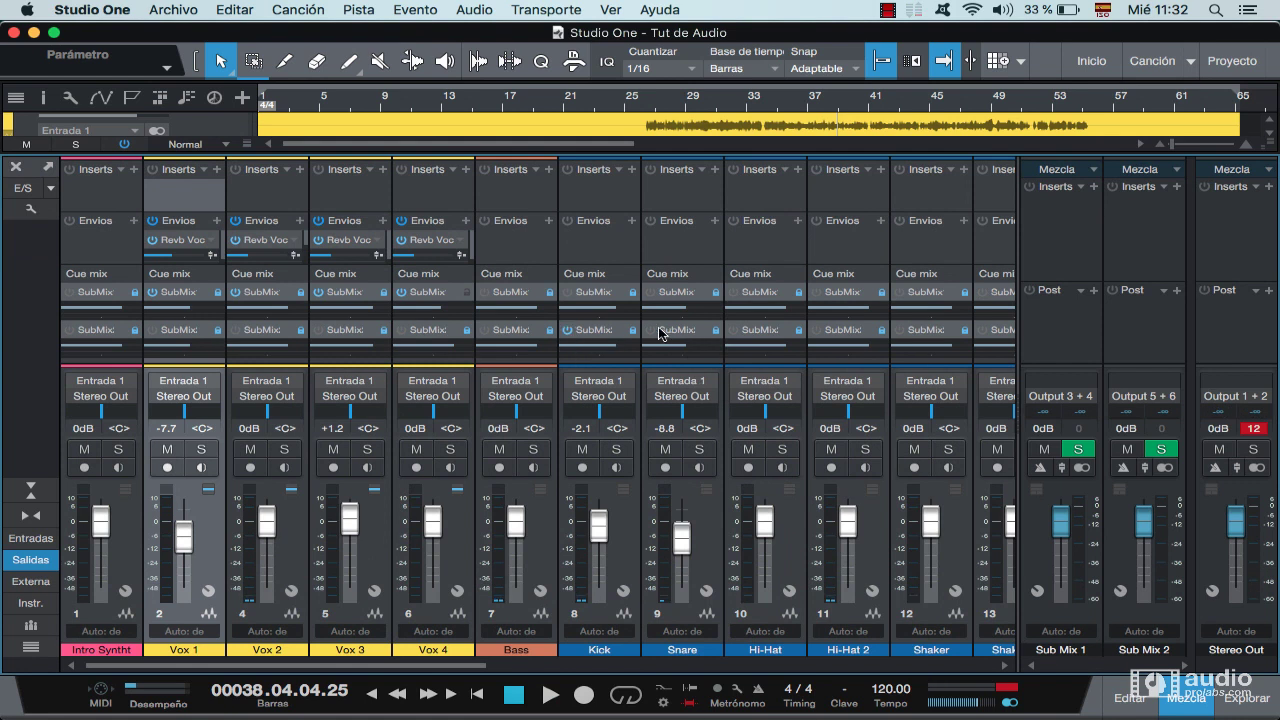
Activate the Sub Mix 2 cue send on the percussion channels from Kick to Shaker and start playback
click(741, 335)
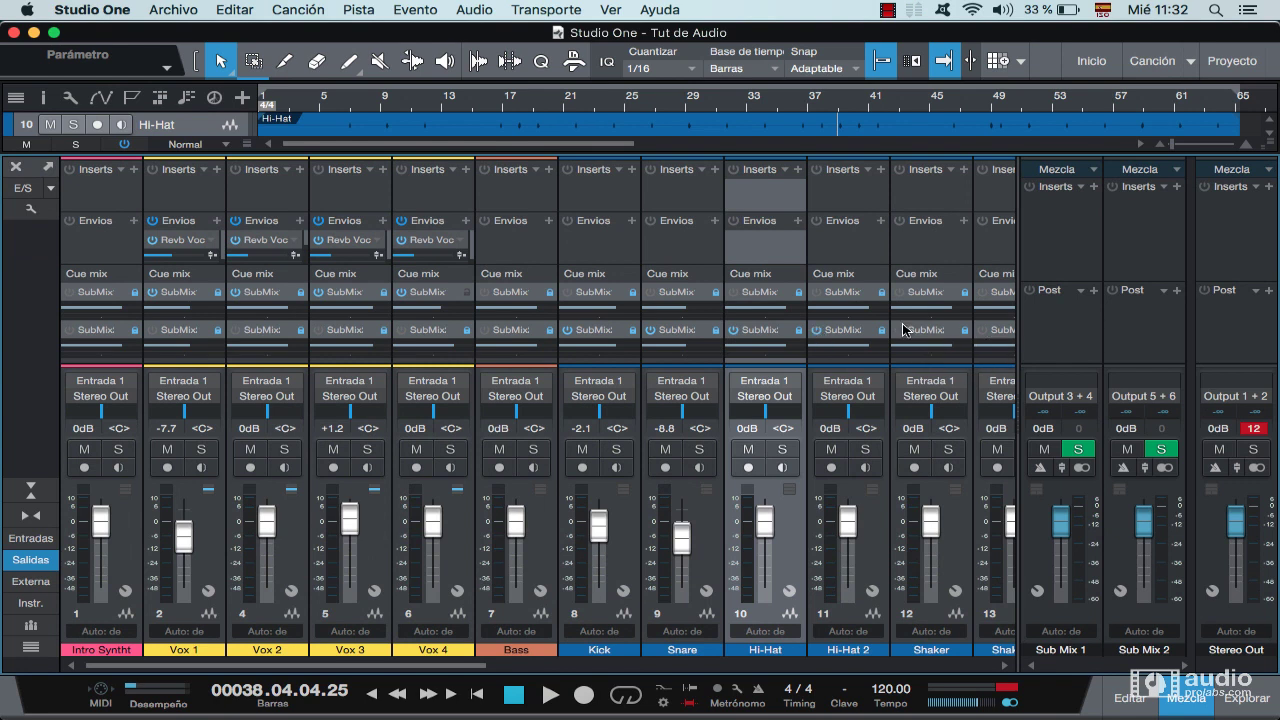
drag(490, 666, 573, 666)
key(space)
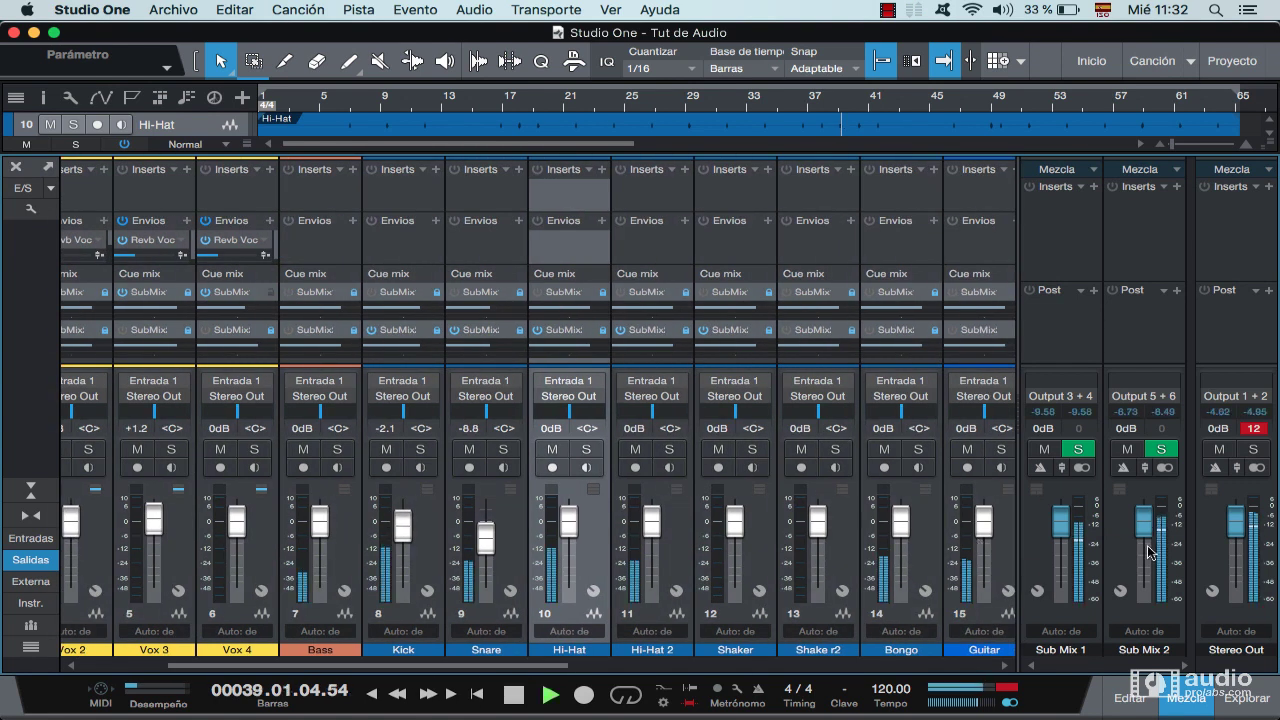
Toggle the Sub Mix 2 output's solo during playback, then stop the song and reset the Stereo Out clip indicator
click(1157, 452)
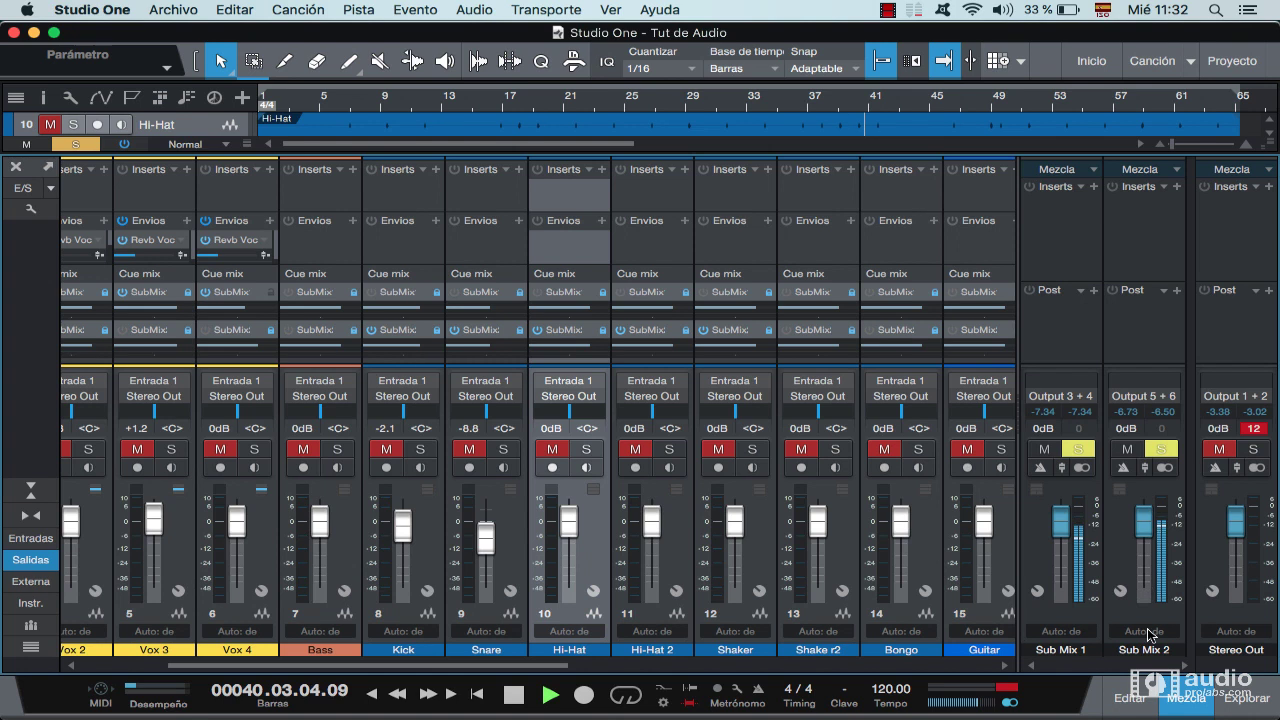
click(1161, 449)
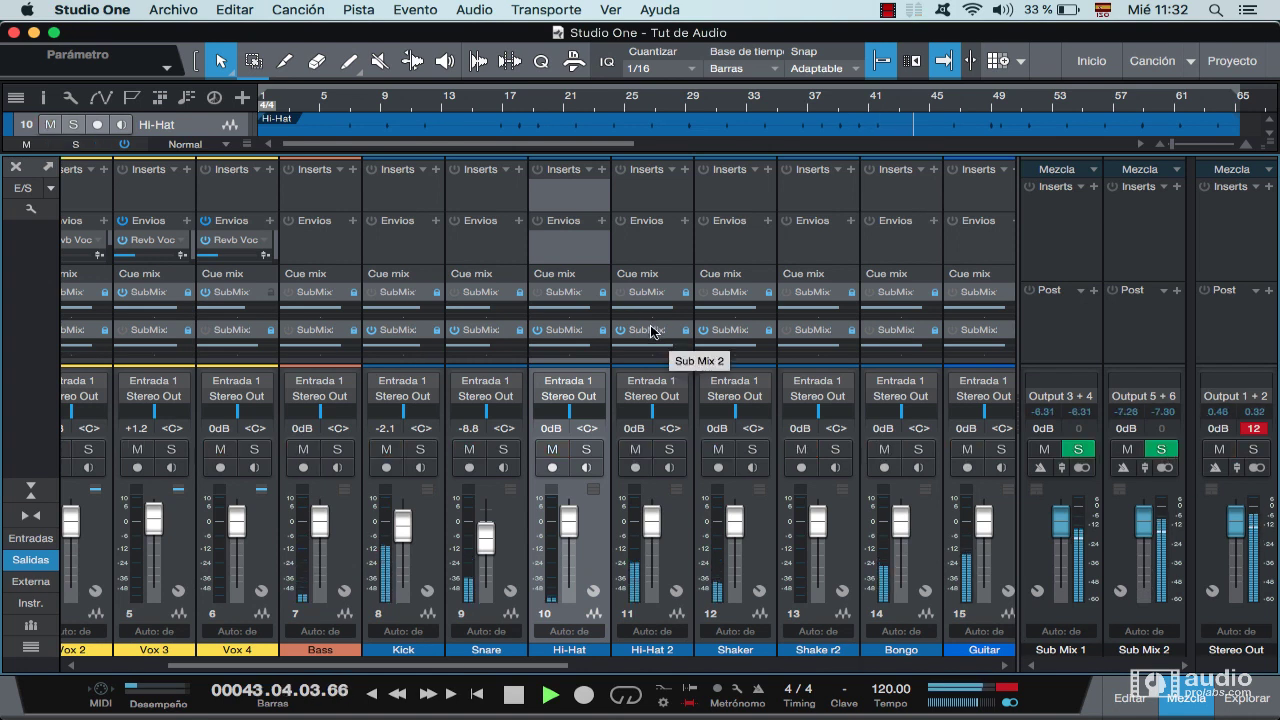
key(space)
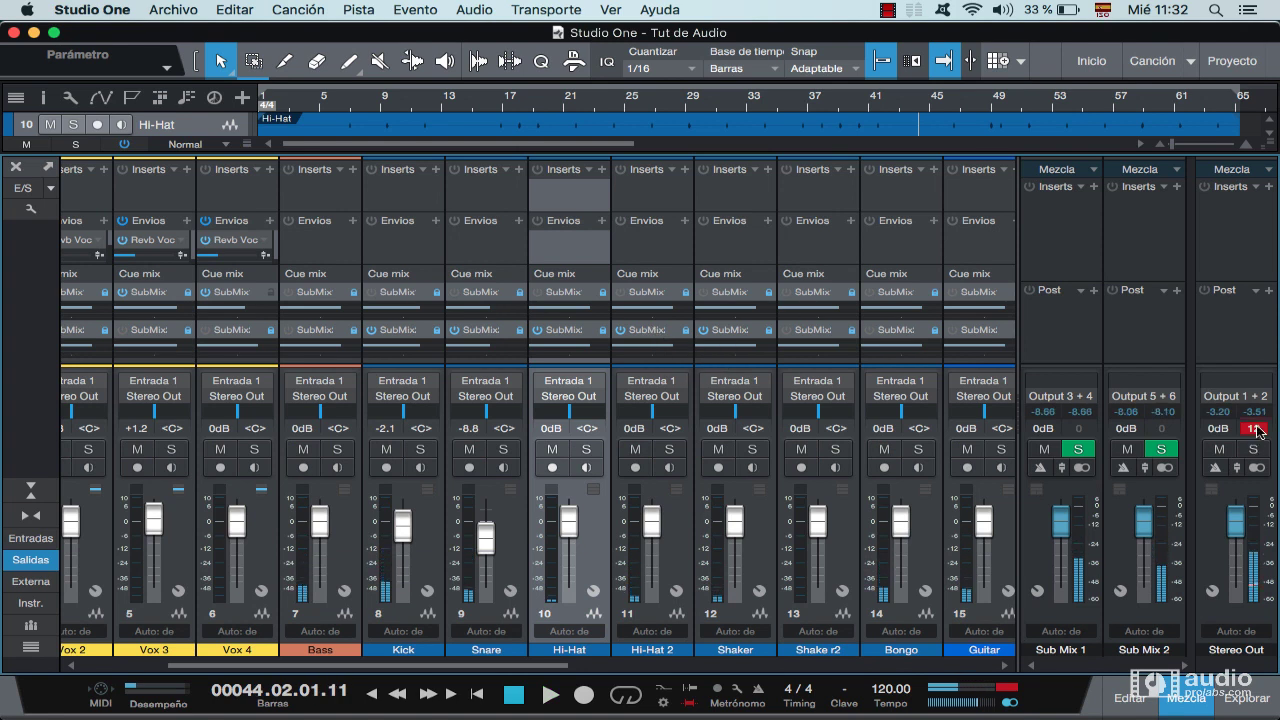
click(1256, 429)
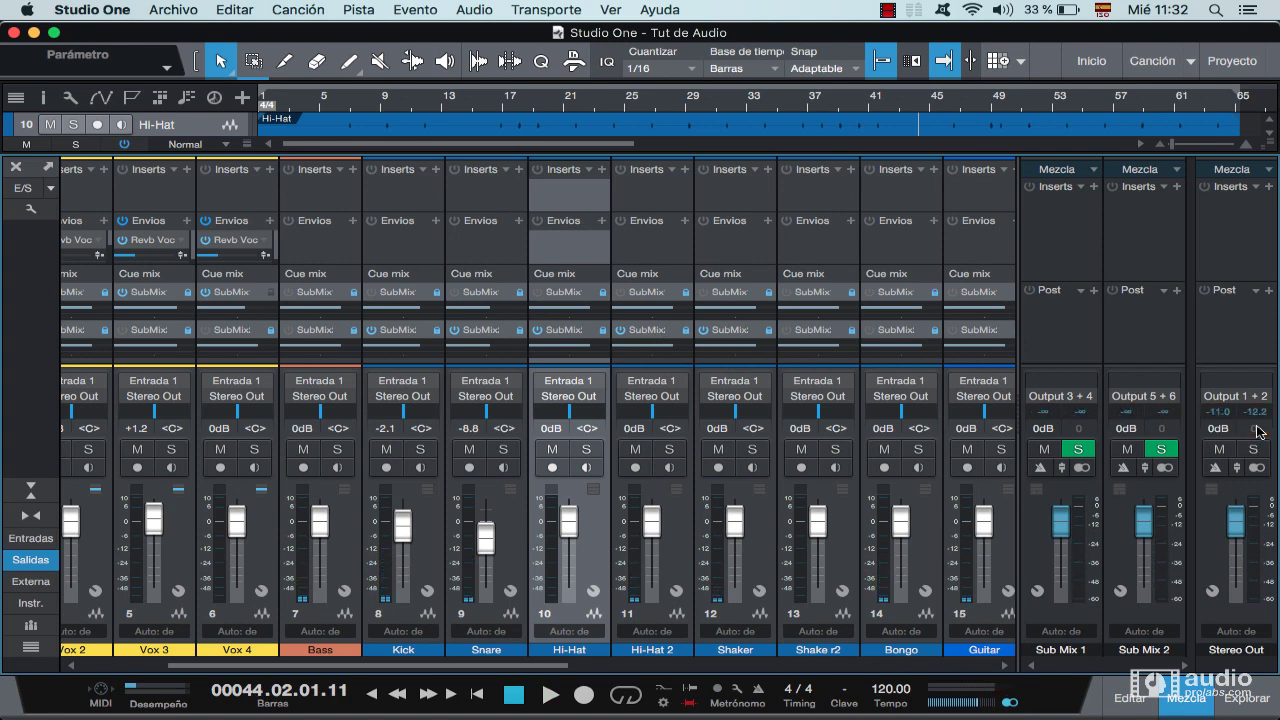
Open the preferences and switch to the output configuration of the song setup
click(93, 9)
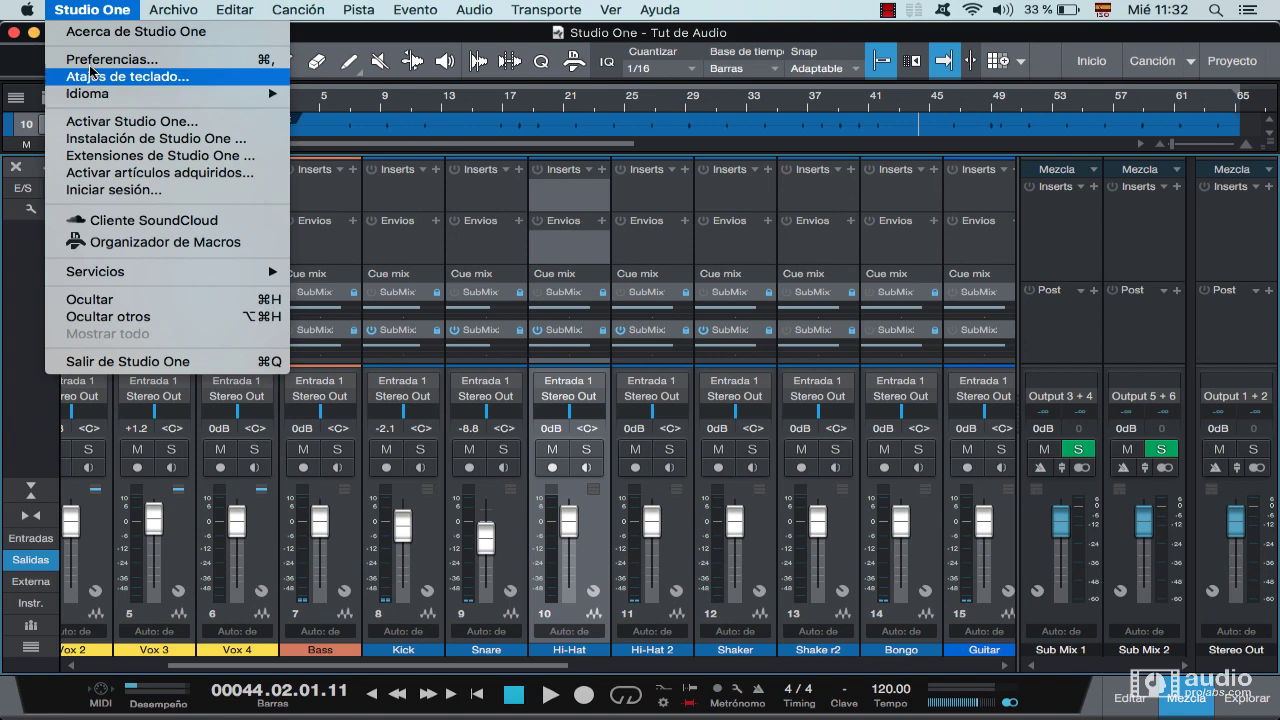
click(92, 58)
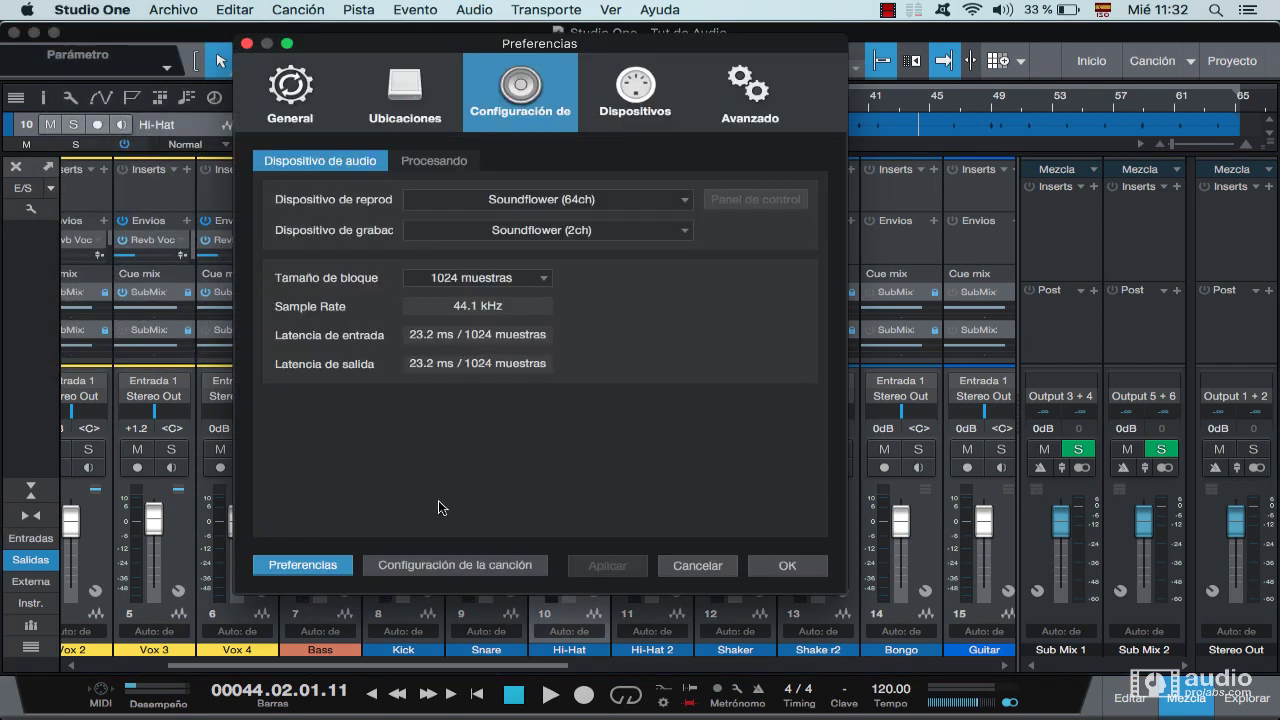
click(458, 569)
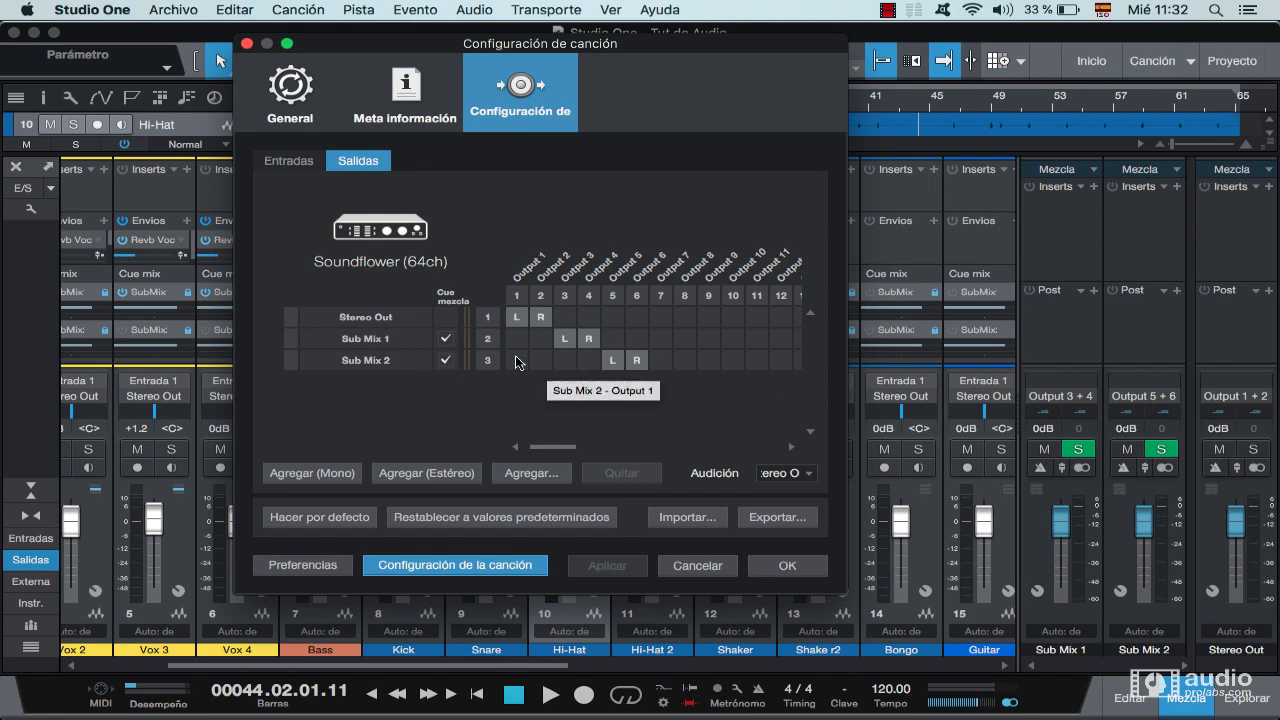
Add four stereo outputs to the song's output list
click(463, 476)
click(463, 476)
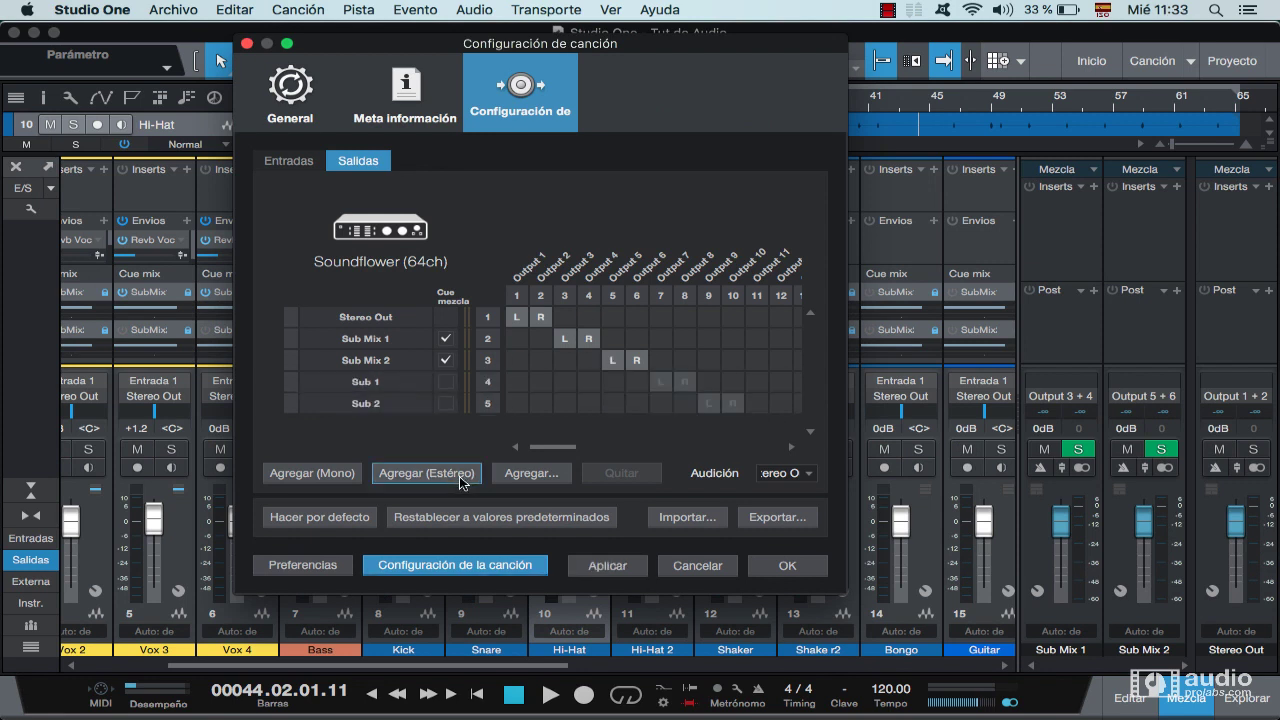
click(463, 476)
click(463, 476)
scroll(489, 346, up, 1)
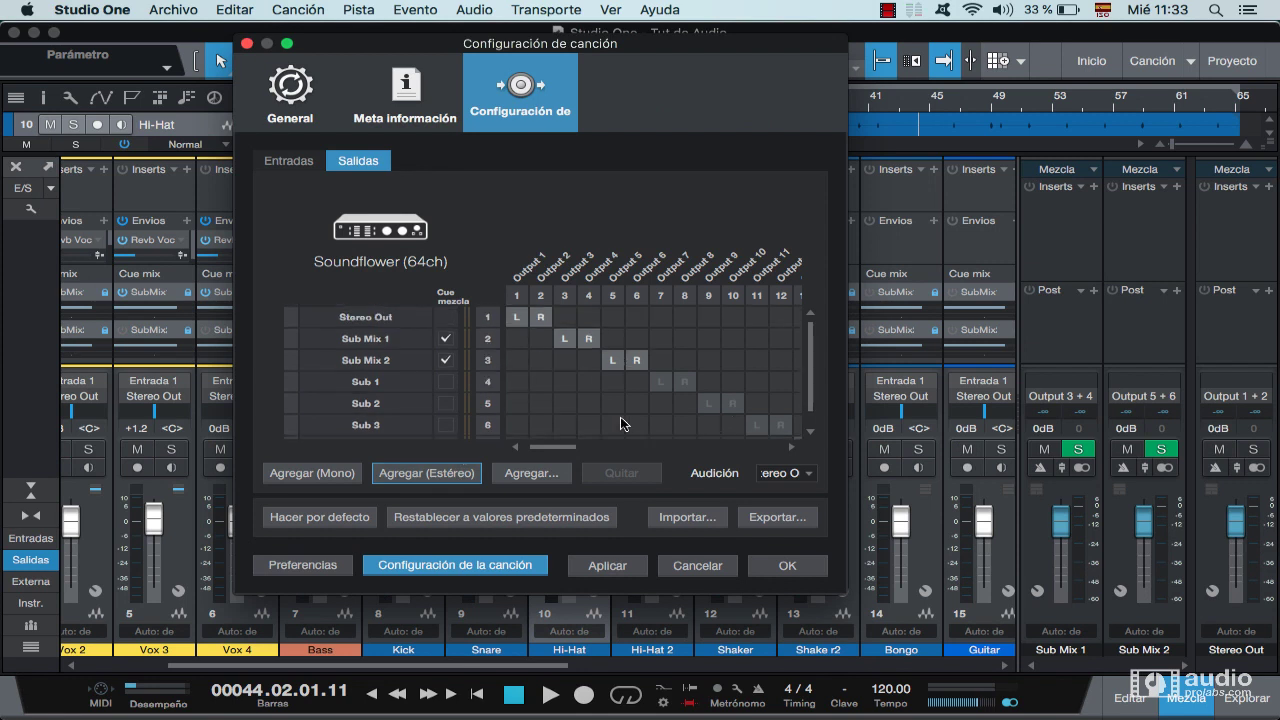
Remove the Sub 1, Sub 2 and Sub 3 outputs together, keeping Sub 4
click(380, 381)
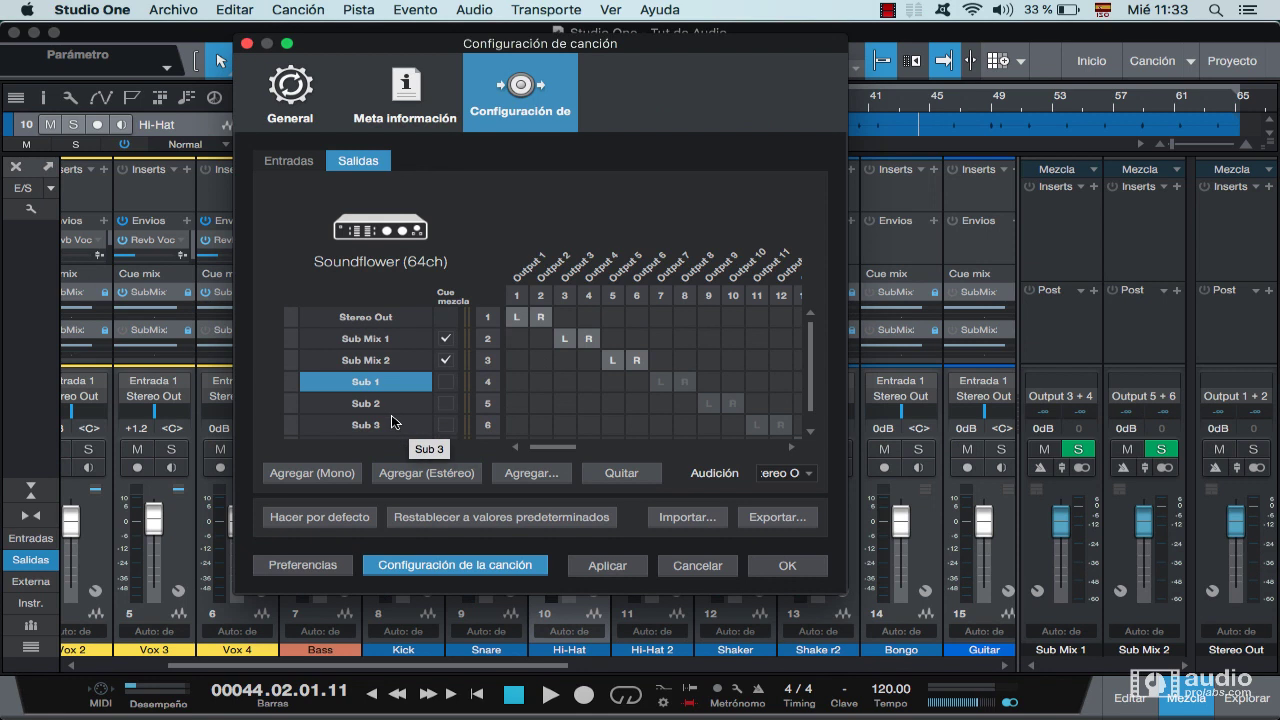
shift+click(395, 425)
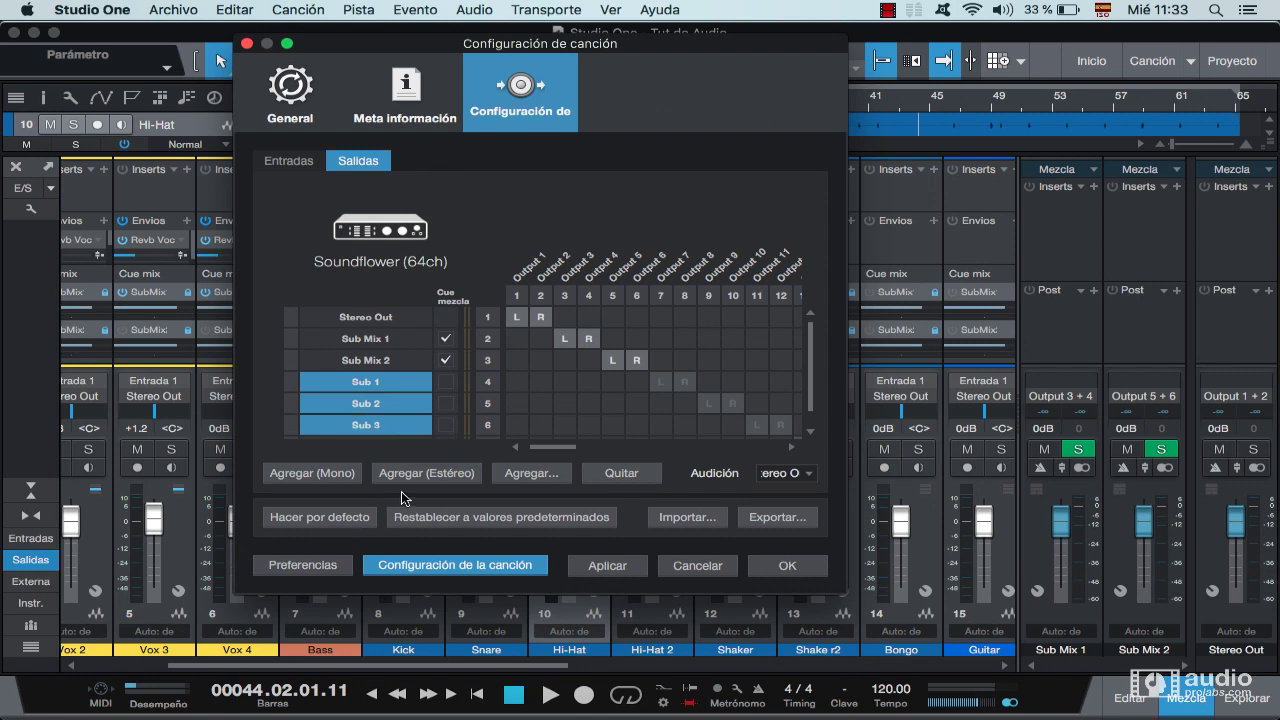
click(621, 474)
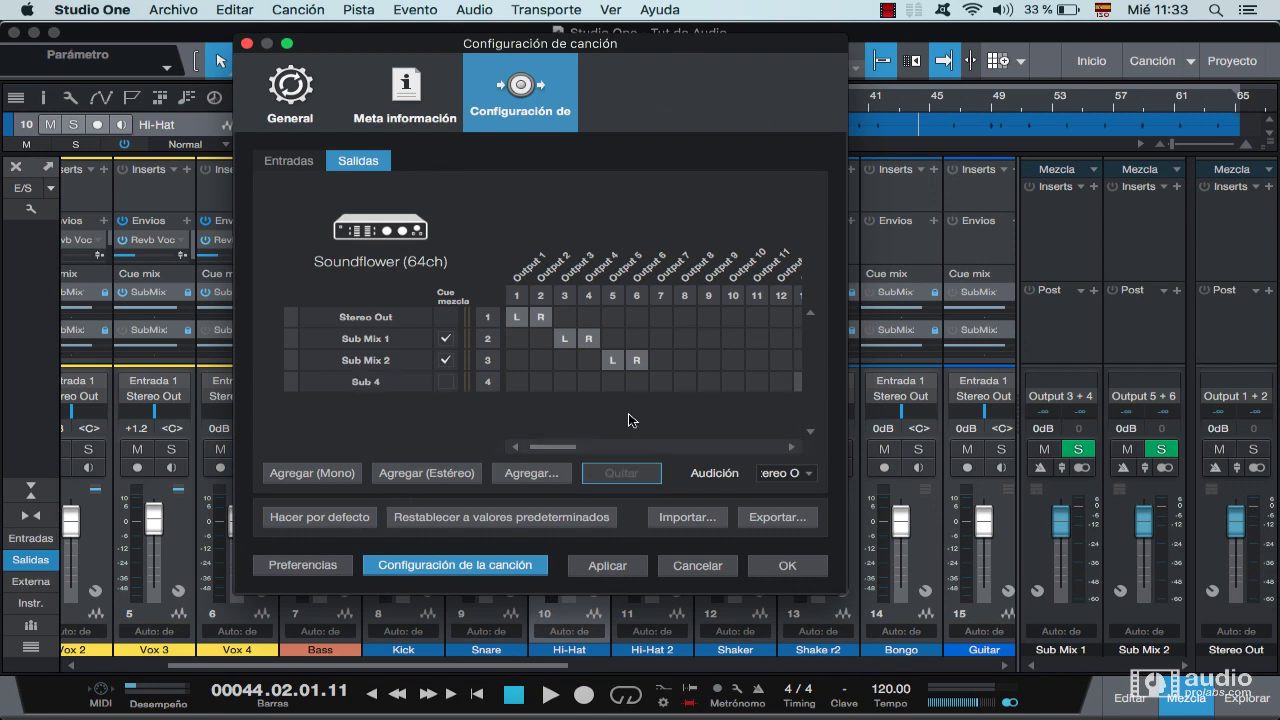
Unassign and reassign Sub Mix 2 on hardware outputs 5 and 6, and mark Sub 4 as a cue mix
click(636, 364)
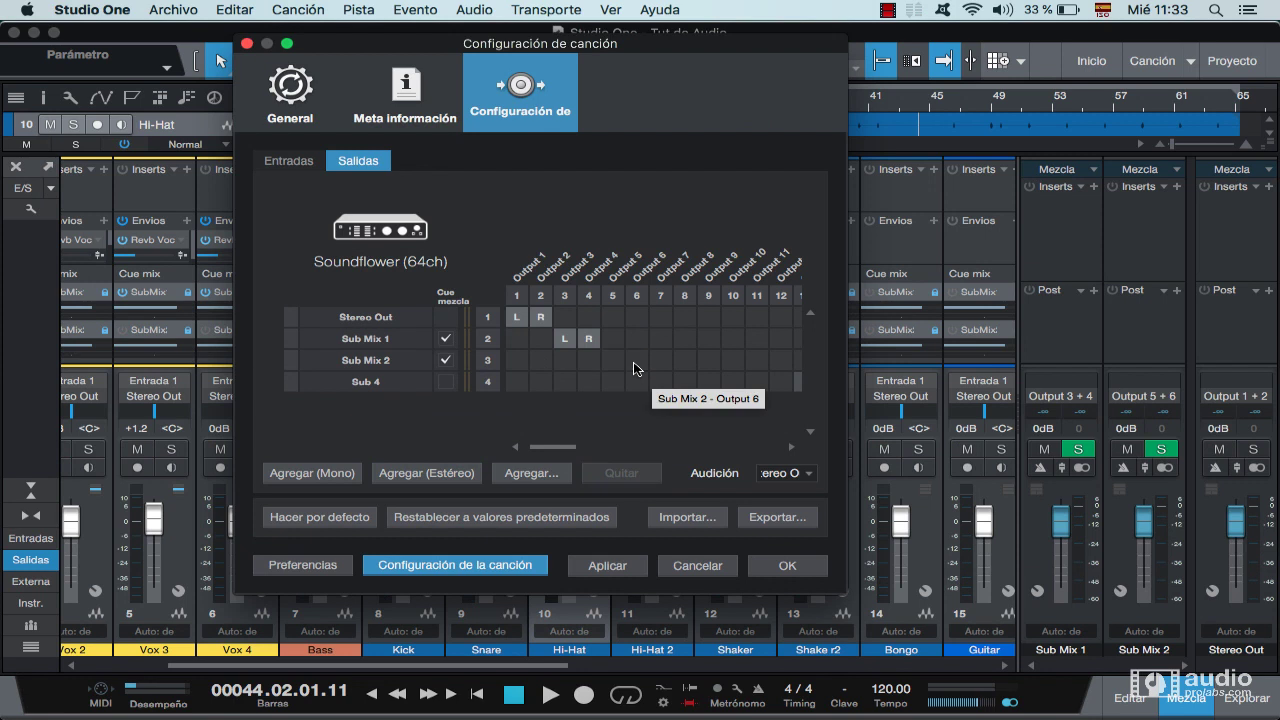
click(636, 366)
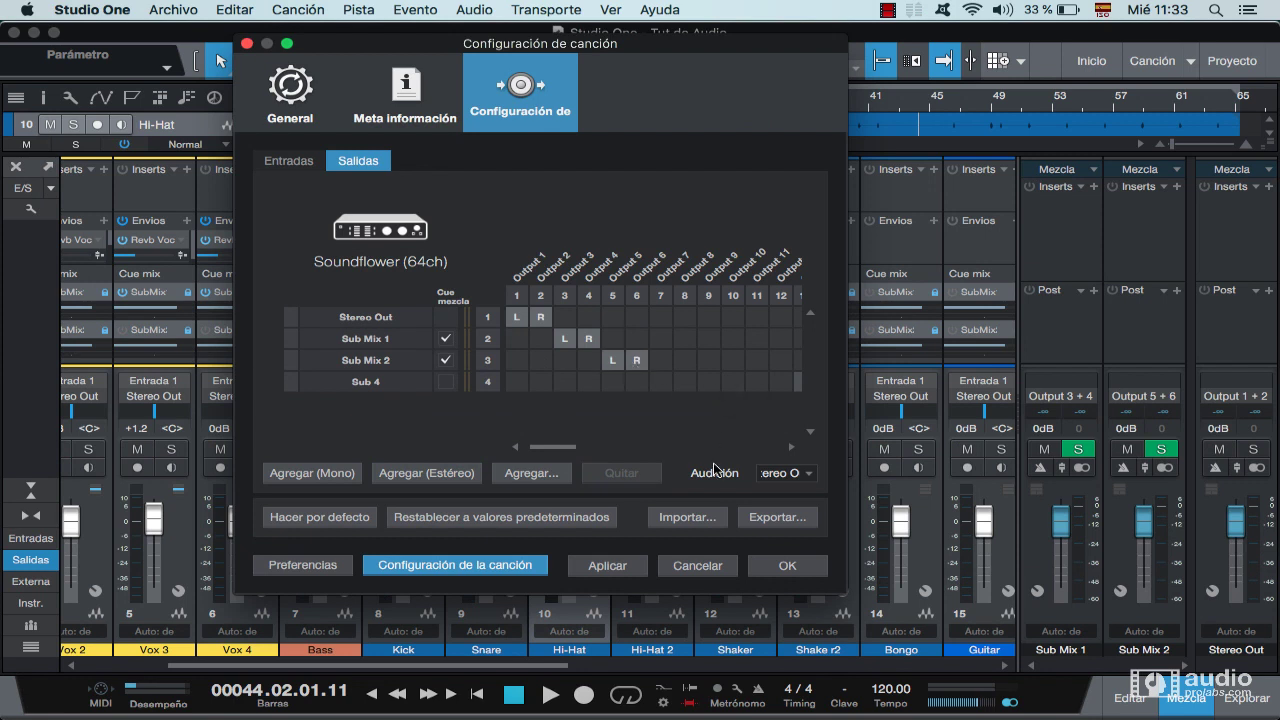
click(447, 378)
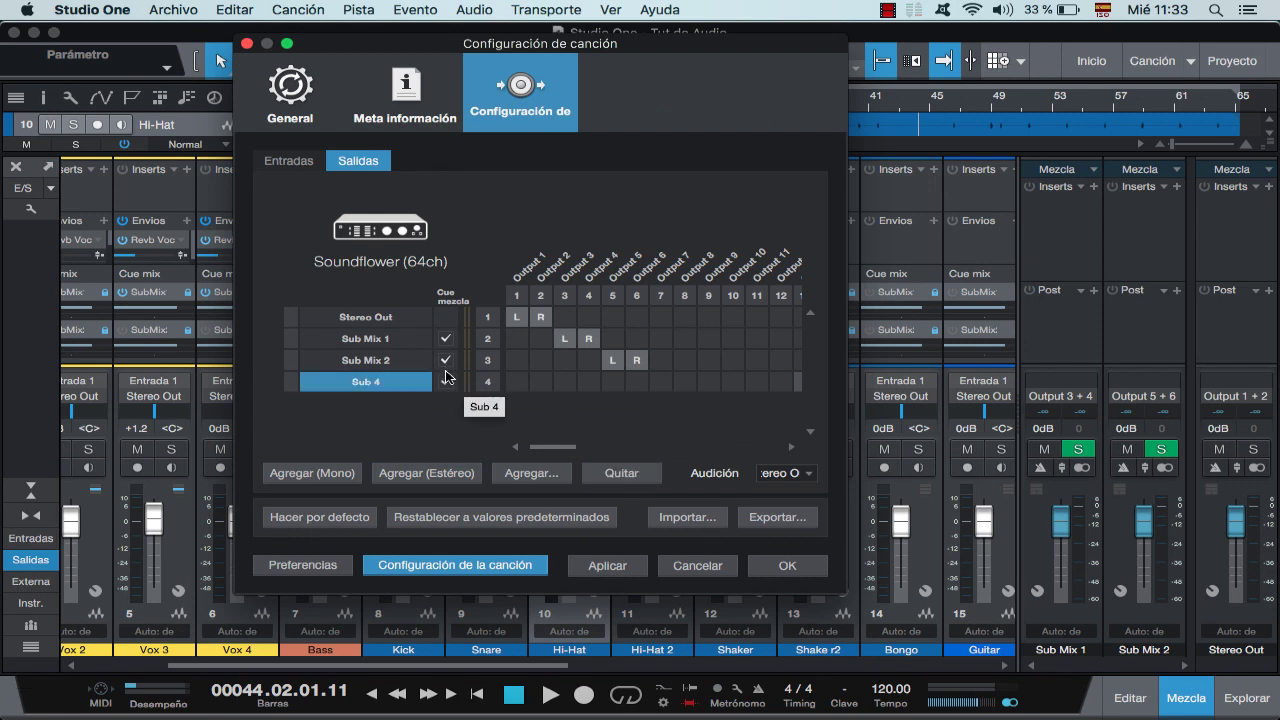